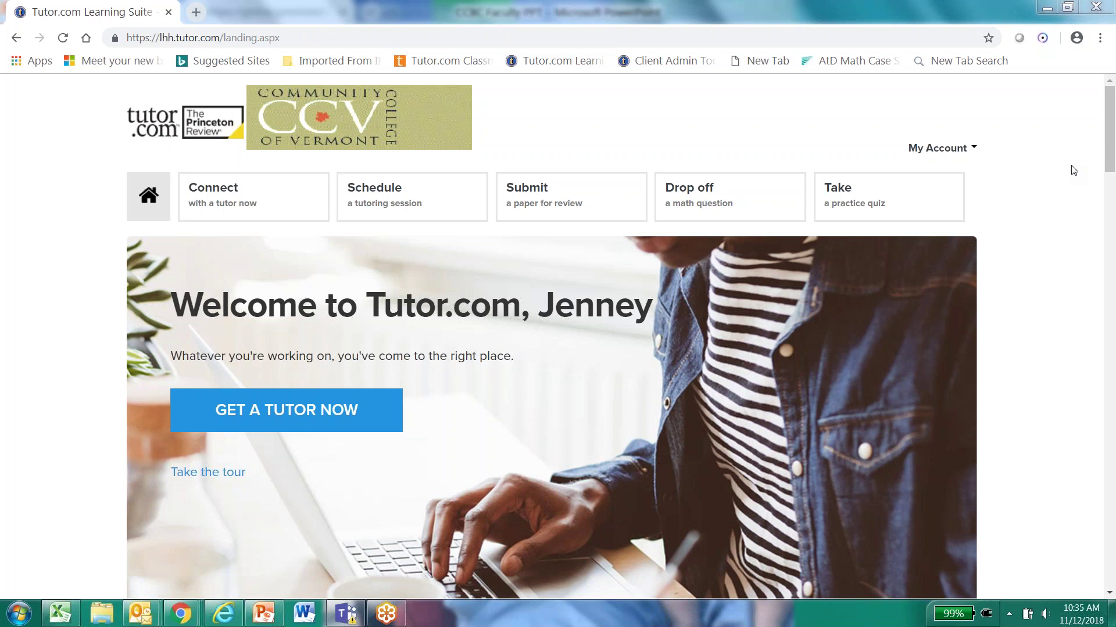
Step: Look through the landing page's tutoring options and the Math, Science, and English and Writing subject sections
{"action": "mouse_move", "coordinate": [1111, 161]}
{"action": "left_mouse_down"}
{"action": "mouse_move", "coordinate": [1111, 350]}
{"action": "mouse_move", "coordinate": [1112, 153]}
{"action": "left_mouse_up"}
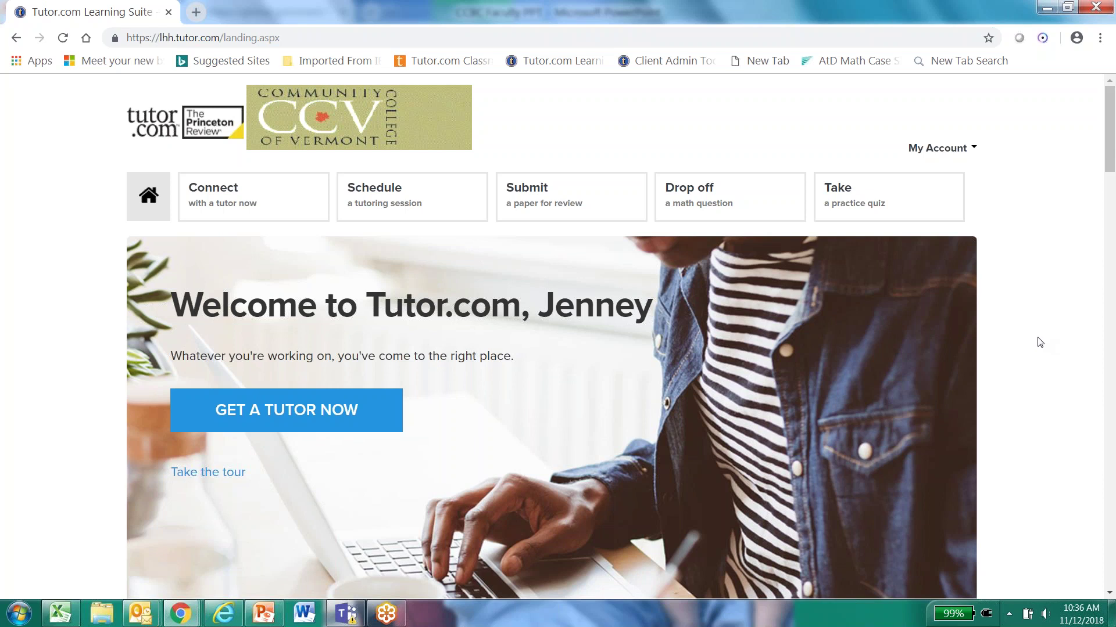
{"action": "left_click_drag", "start_coordinate": [1108, 145], "coordinate": [1111, 204]}
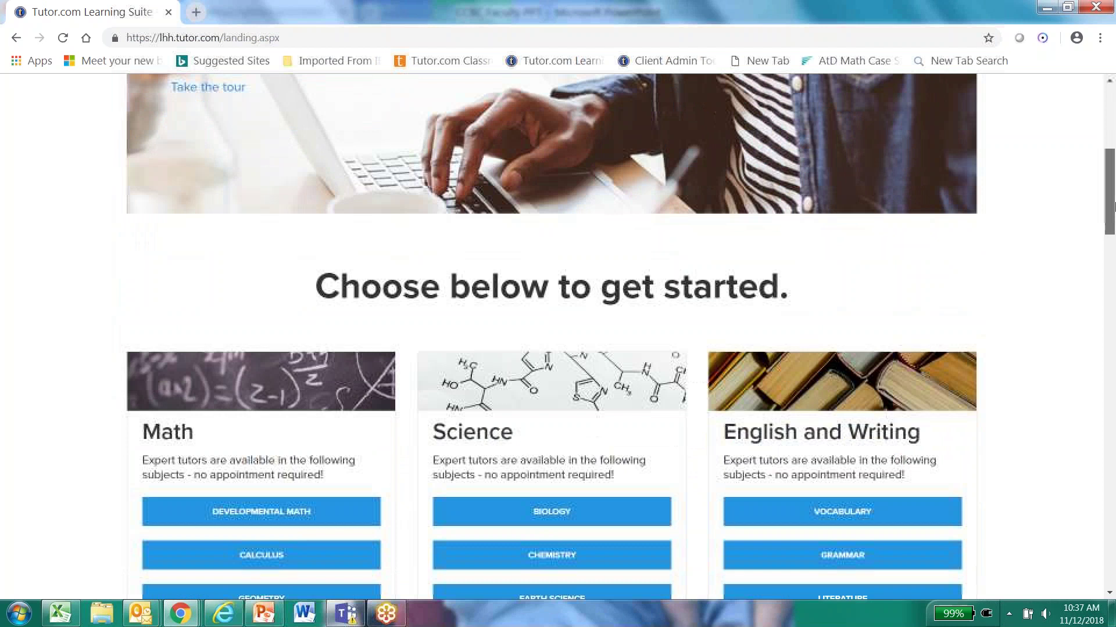
{"action": "scroll", "coordinate": [1093, 205], "scroll_direction": "up", "scroll_amount": 7}
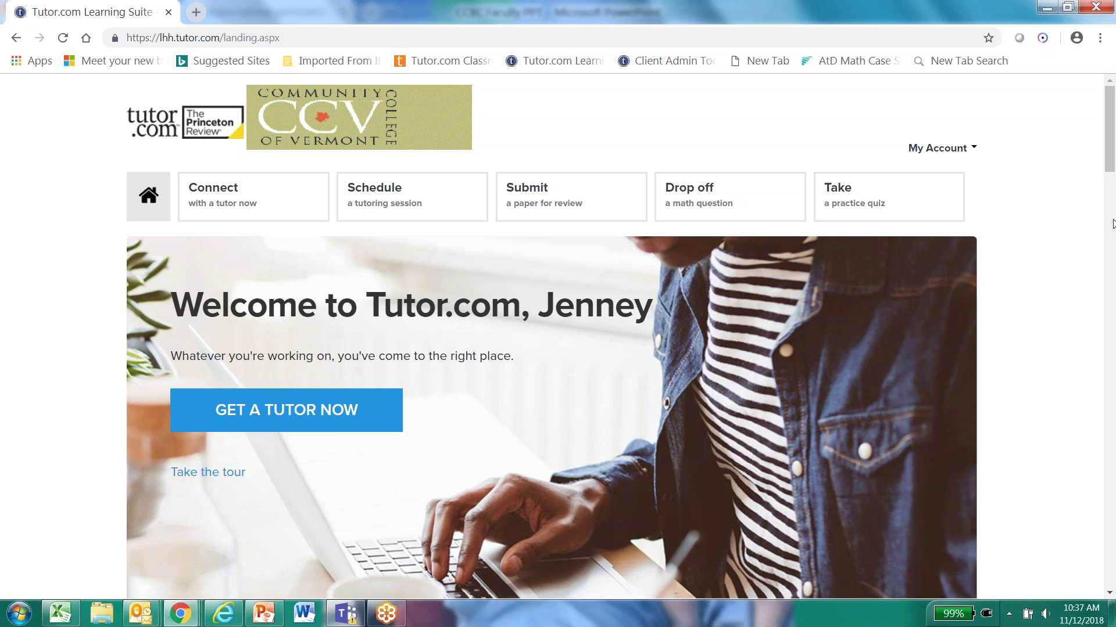
{"action": "scroll", "coordinate": [1104, 201], "scroll_direction": "down", "scroll_amount": 4}
{"action": "scroll", "coordinate": [1102, 205], "scroll_direction": "down", "scroll_amount": 10}
{"action": "scroll", "coordinate": [1091, 273], "scroll_direction": "up", "scroll_amount": 7}
{"action": "scroll", "coordinate": [1087, 197], "scroll_direction": "up", "scroll_amount": 6}
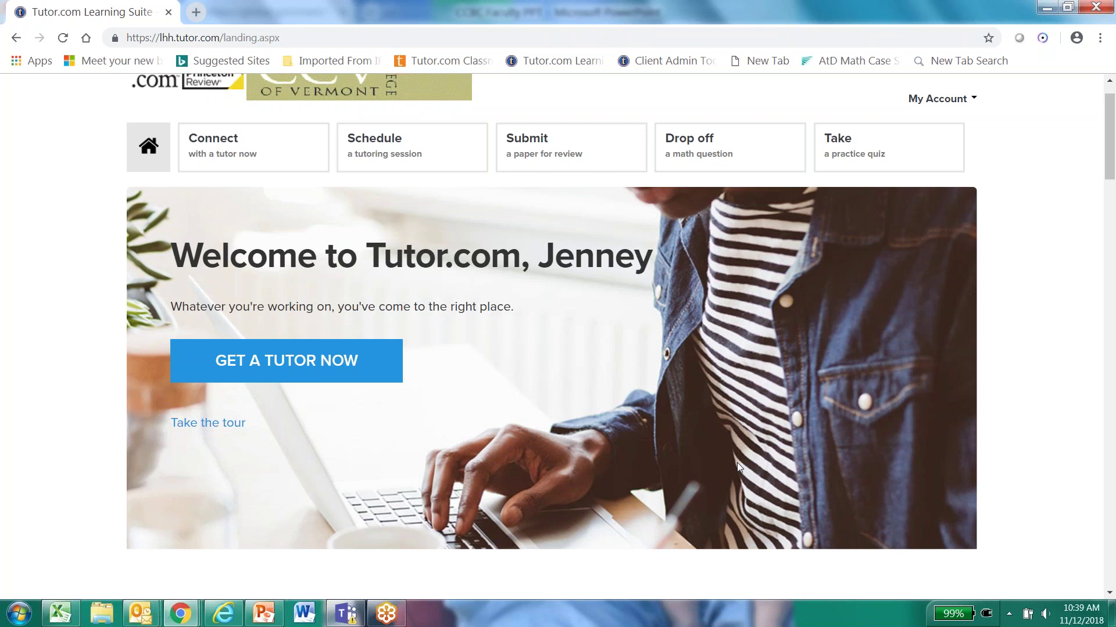
Step: Switch to the CCBC Faculty PPT presentation in PowerPoint and start the slide show from the Student Experience slide
{"action": "left_click", "coordinate": [263, 614]}
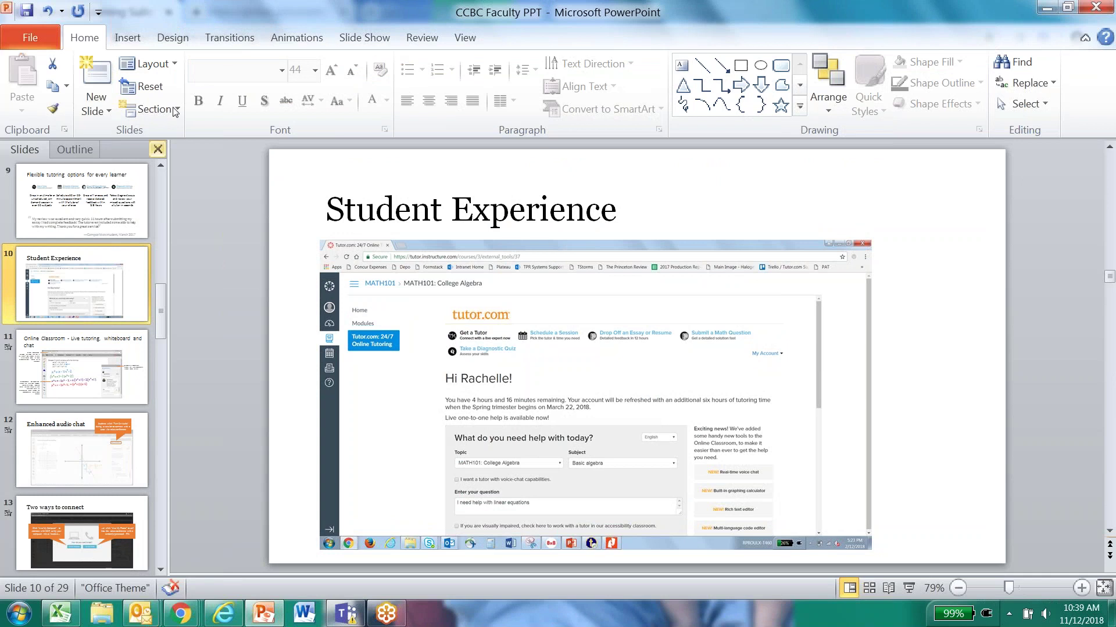
{"action": "left_click", "coordinate": [361, 38]}
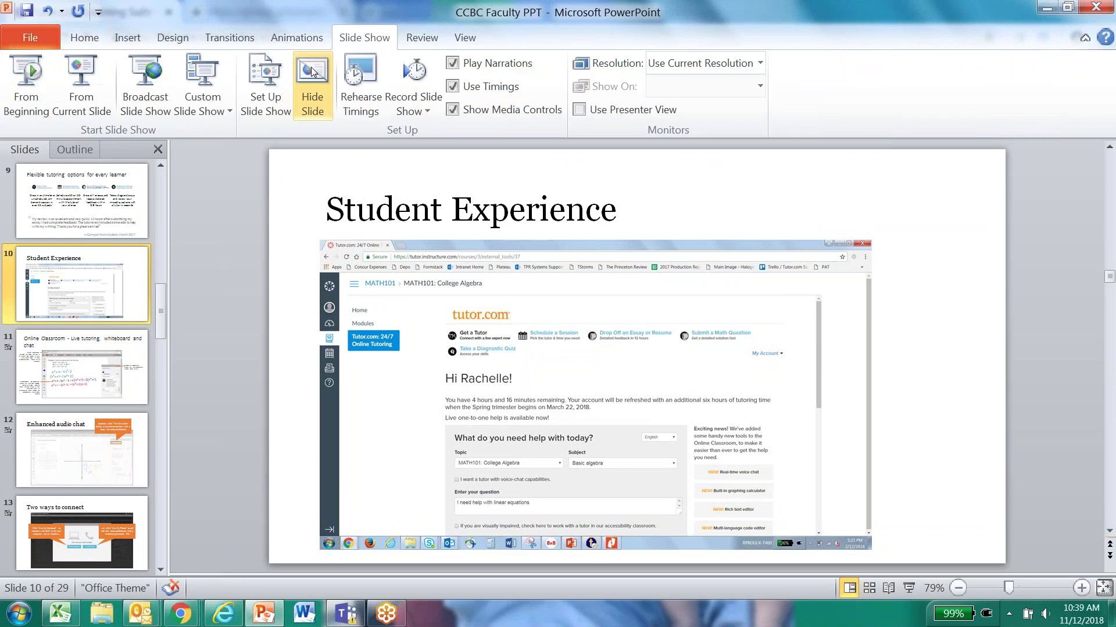
{"action": "left_click", "coordinate": [82, 85]}
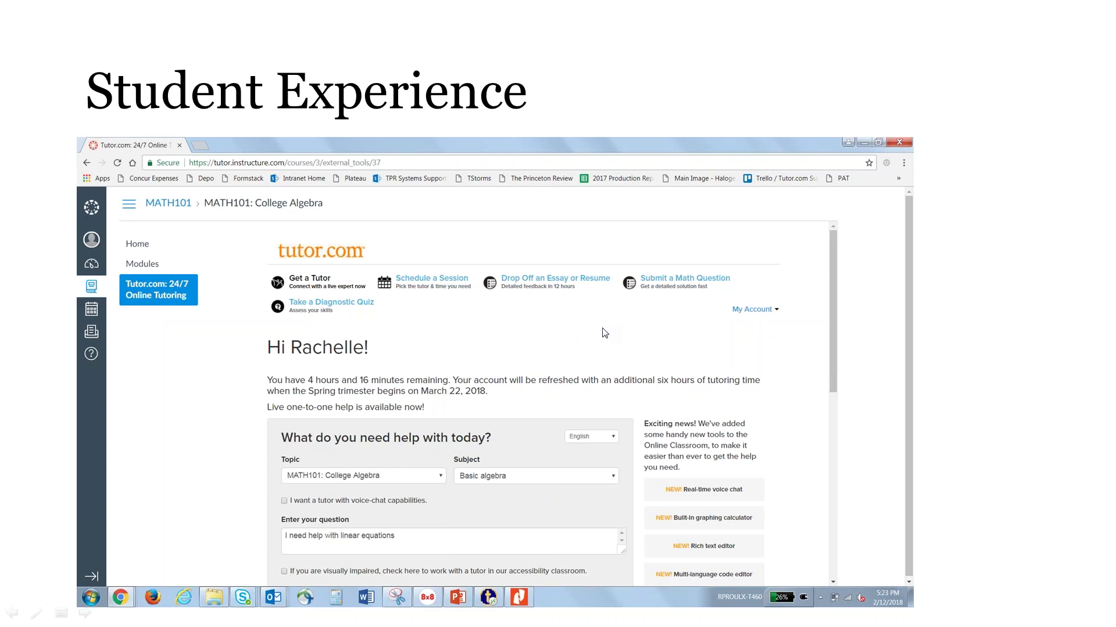
Step: Advance through the Online Classroom slides to the one showing the microphone permission request, and end the slide show
{"action": "key", "text": "Right"}
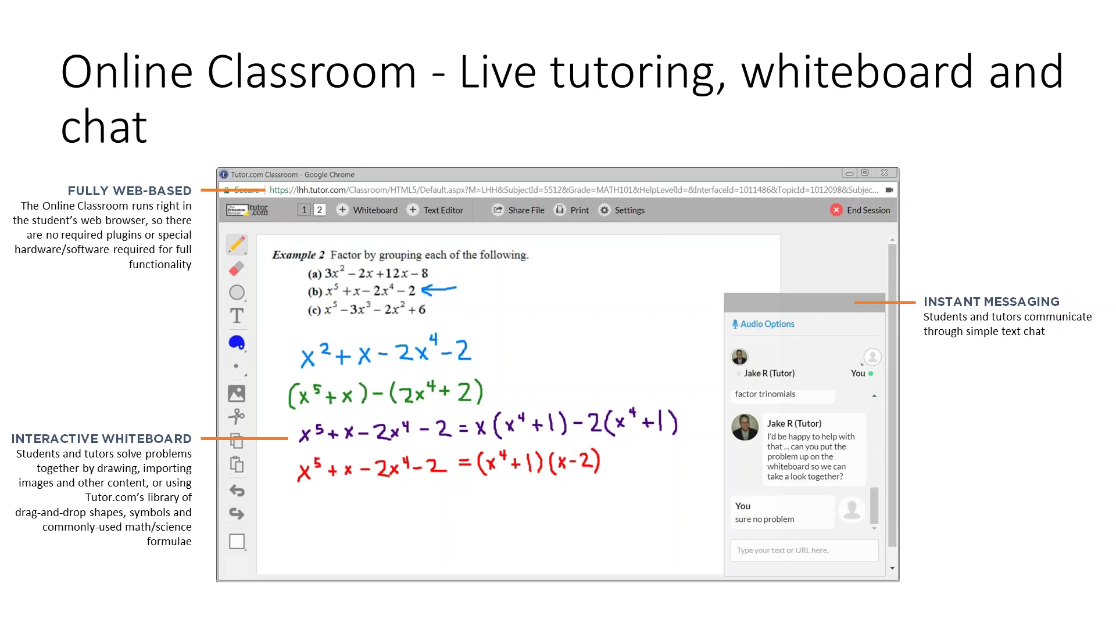
{"action": "key", "text": "Right"}
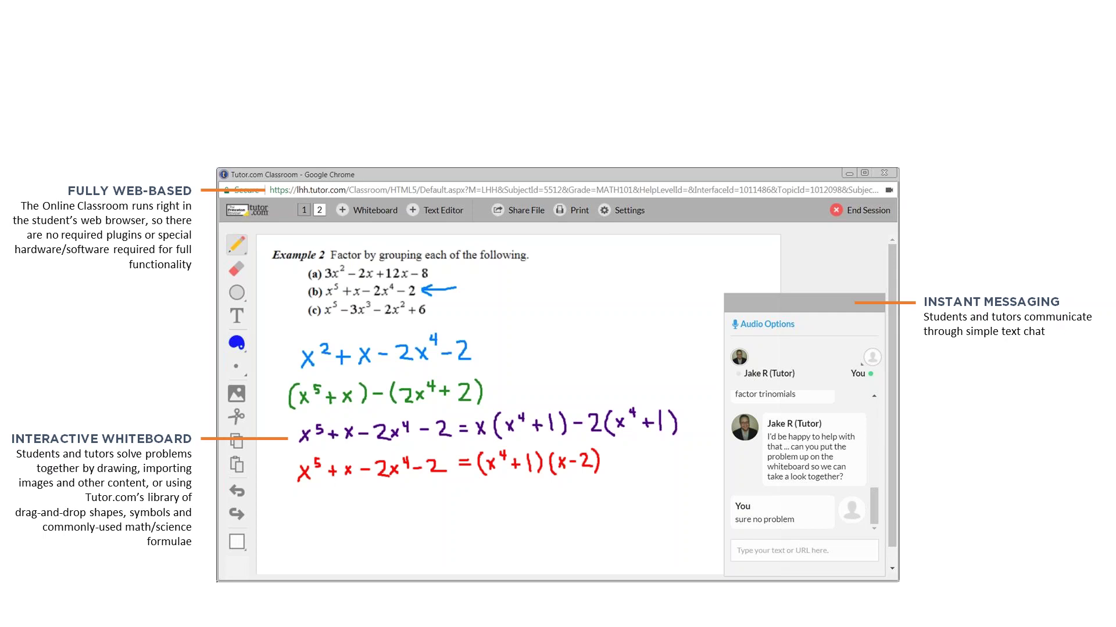
{"action": "key", "text": "Right"}
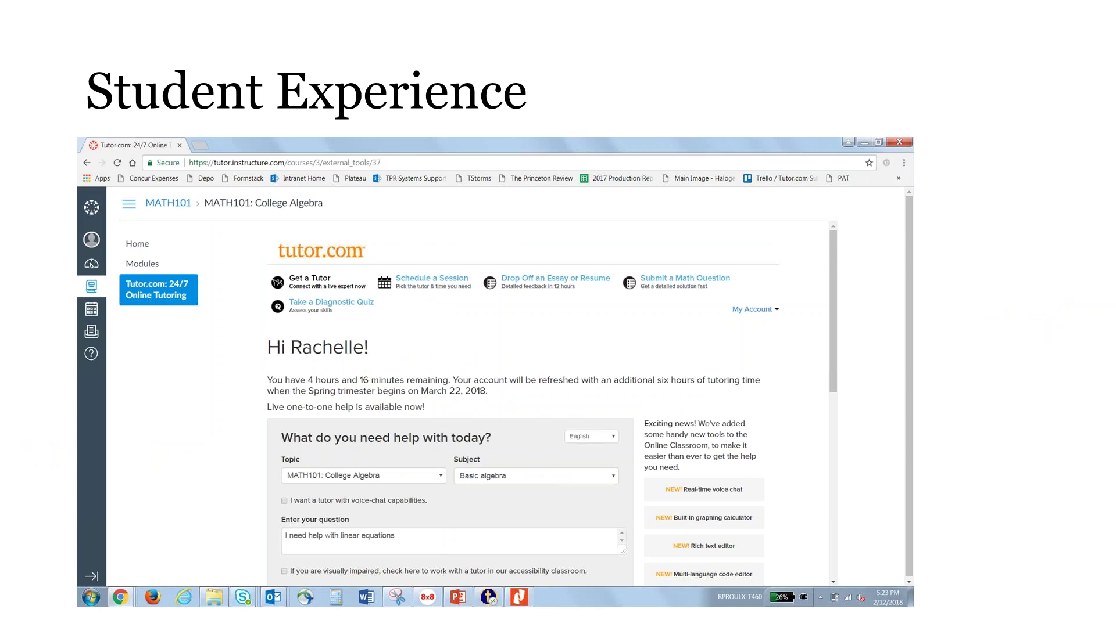
{"action": "key", "text": "Right"}
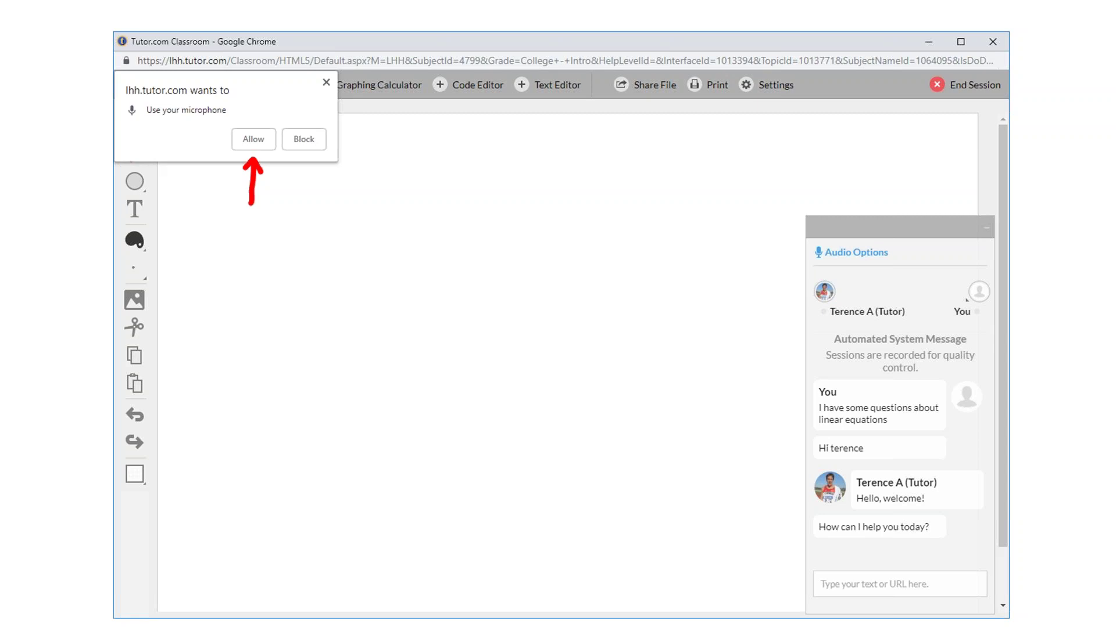
{"action": "key", "text": "Escape"}
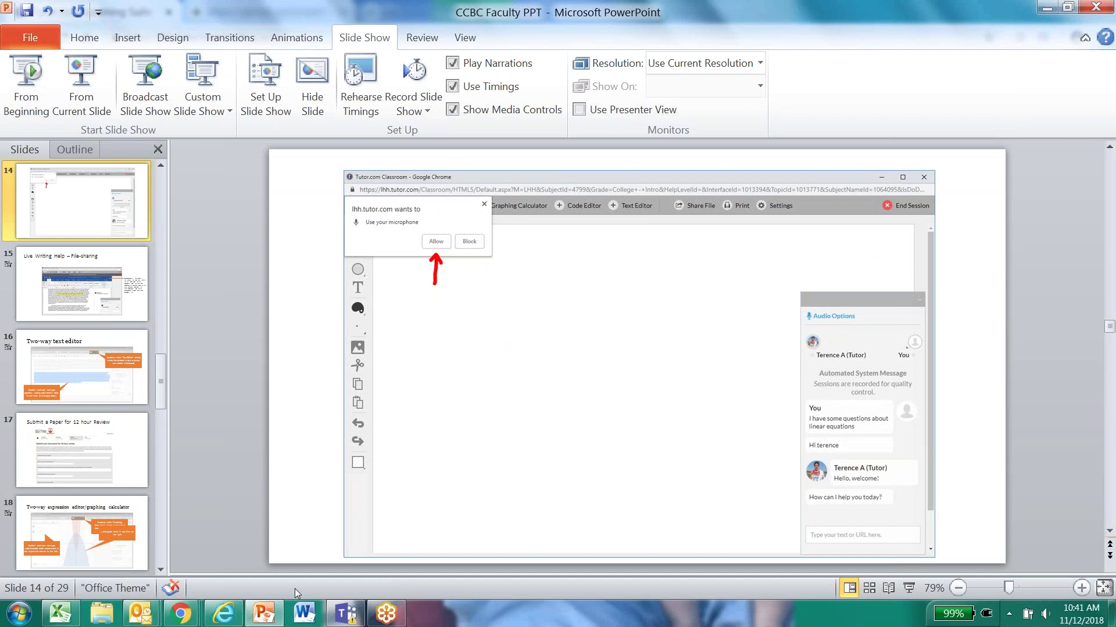
Step: Switch to the Tutor.com Learning Suite window in Chrome and open the form for getting a tutor now
{"action": "mouse_move", "coordinate": [181, 615]}
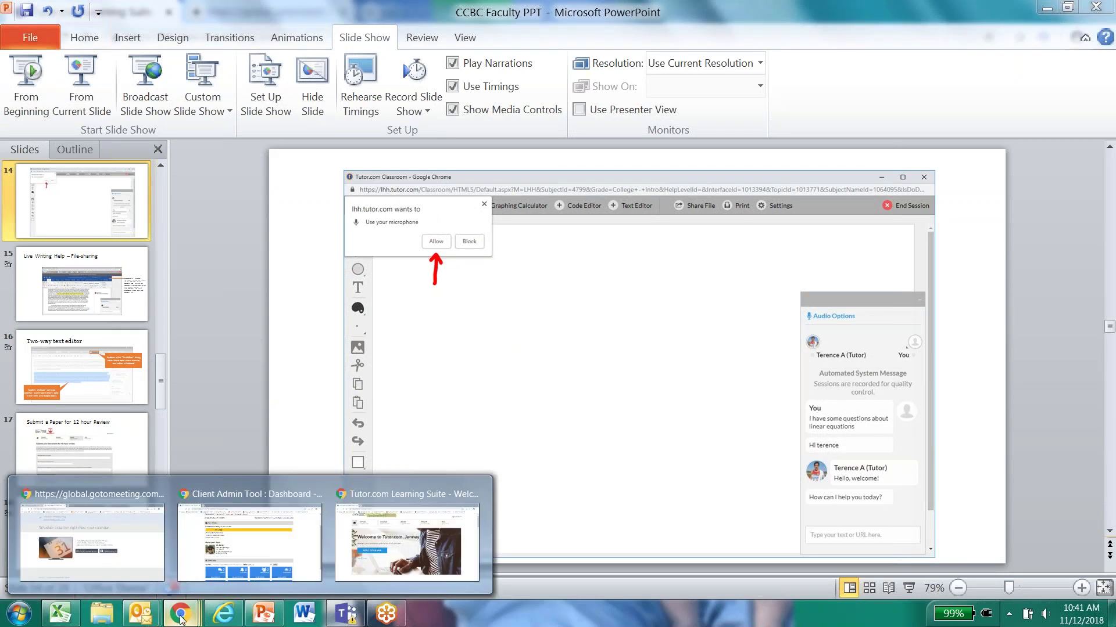
{"action": "left_click", "coordinate": [369, 539]}
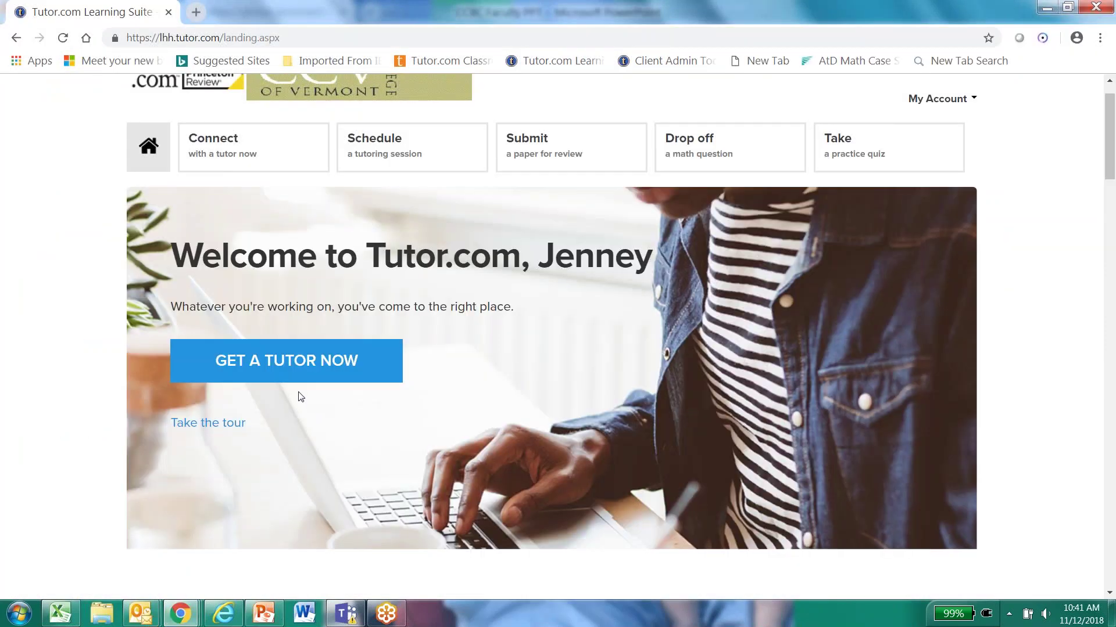
{"action": "left_click", "coordinate": [276, 367]}
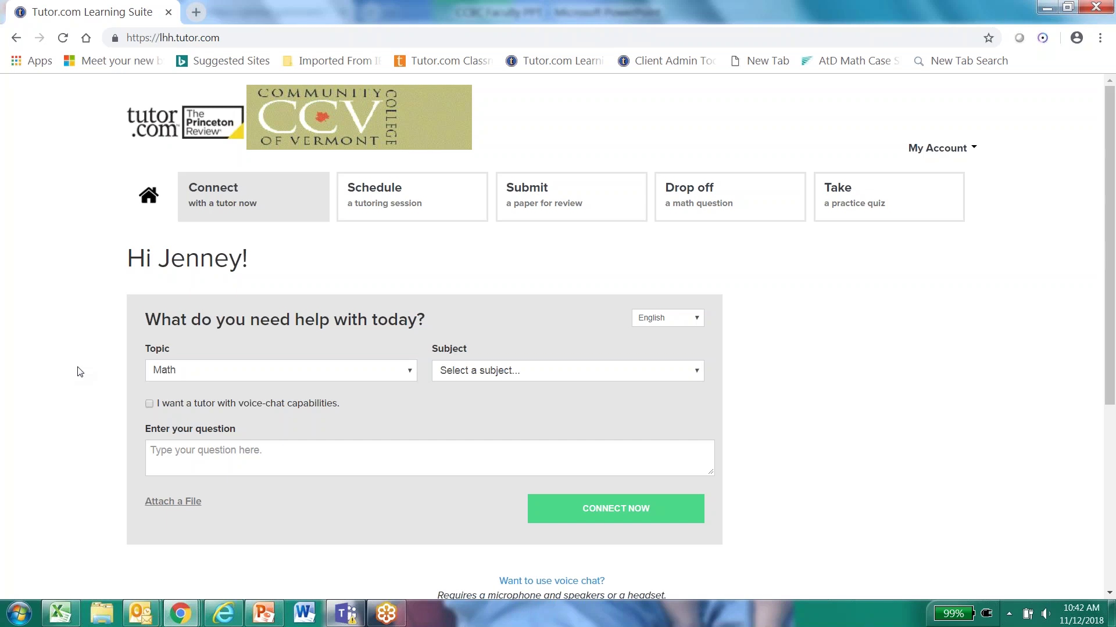
Step: Review the subjects offered for the History and Math topics in the tutor request form without choosing a subject
{"action": "left_click", "coordinate": [407, 375]}
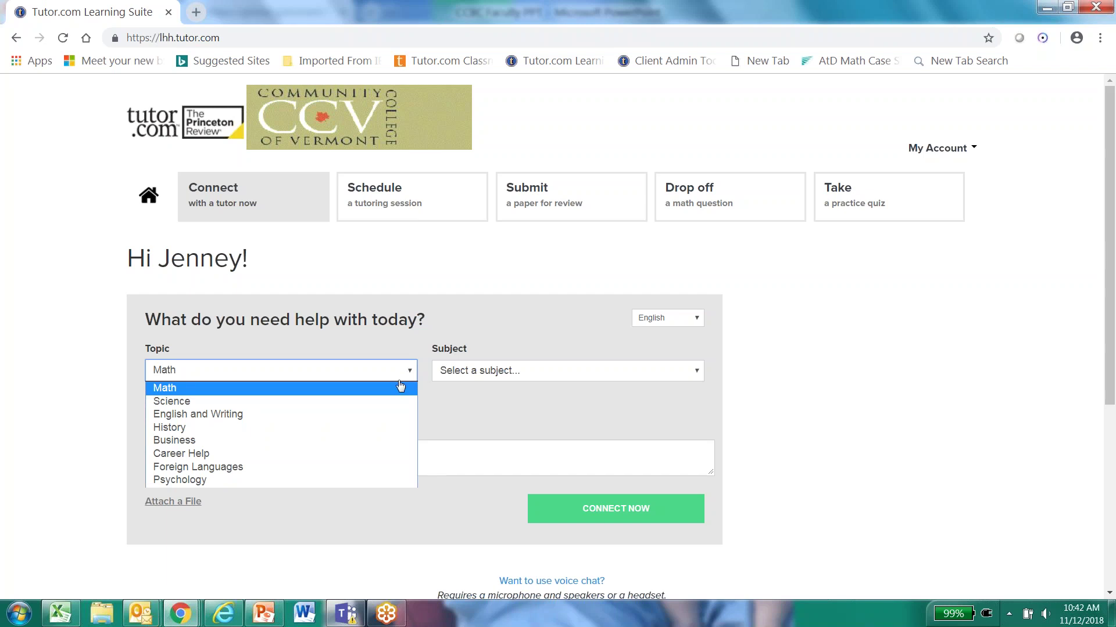
{"action": "left_click", "coordinate": [362, 428]}
{"action": "left_click", "coordinate": [700, 375]}
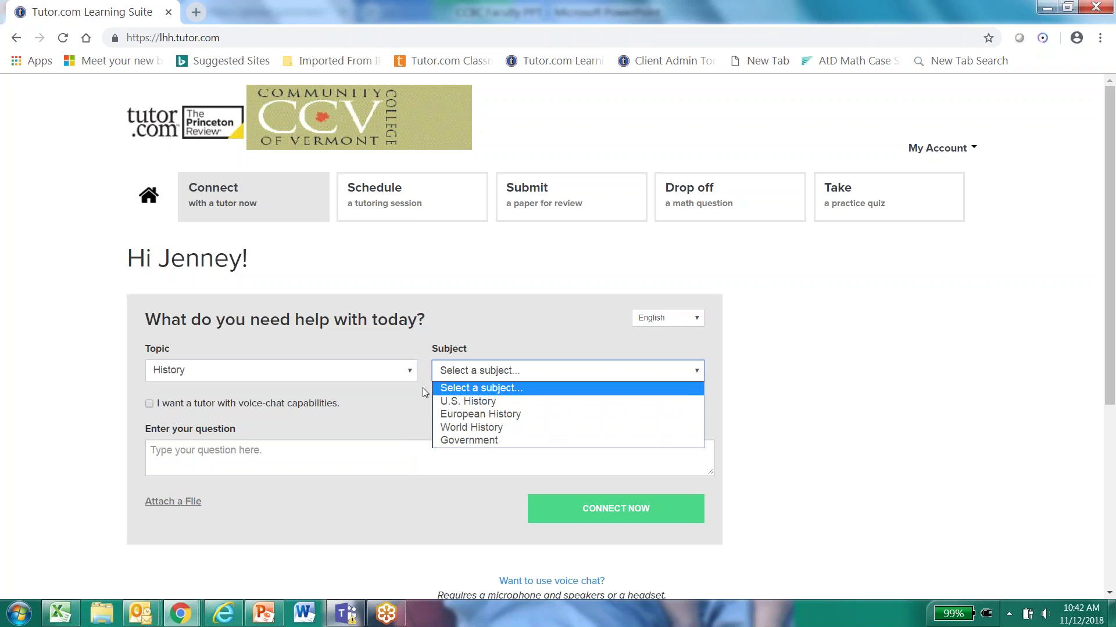
{"action": "left_click", "coordinate": [411, 377]}
{"action": "left_click", "coordinate": [259, 389]}
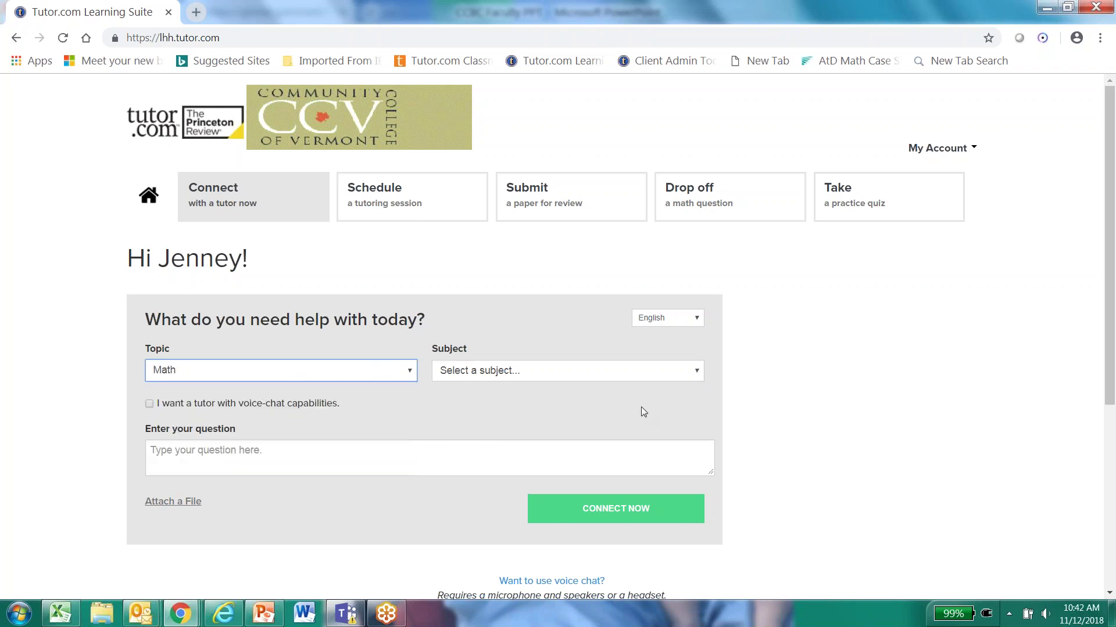
{"action": "left_click", "coordinate": [695, 372]}
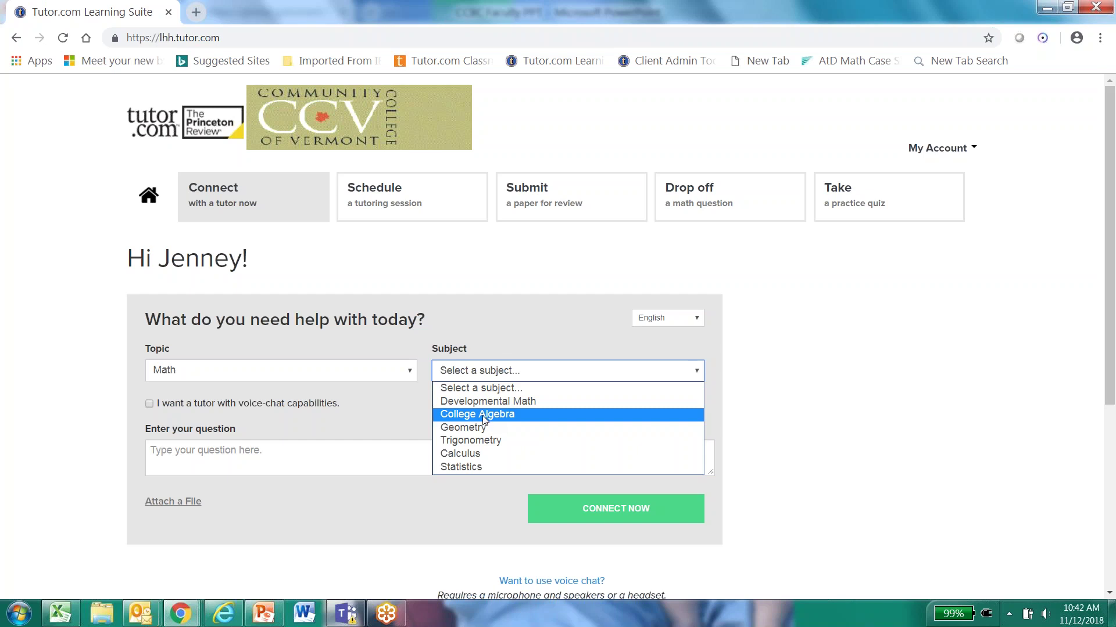
{"action": "left_click", "coordinate": [793, 375]}
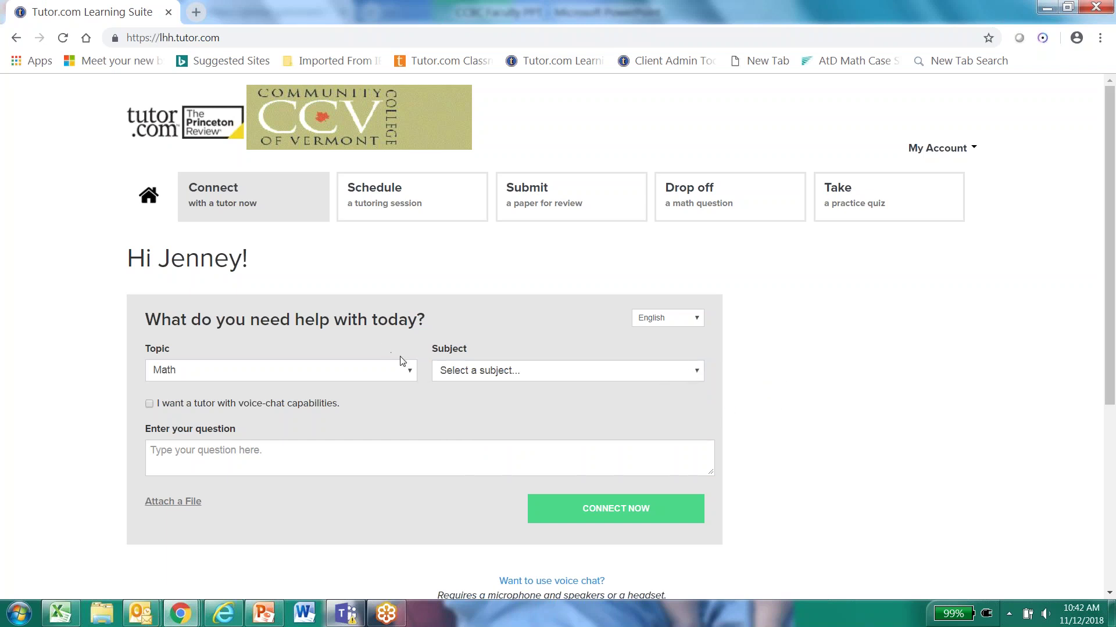
Step: Set the tutor request topic to Career Help
{"action": "left_click", "coordinate": [411, 371]}
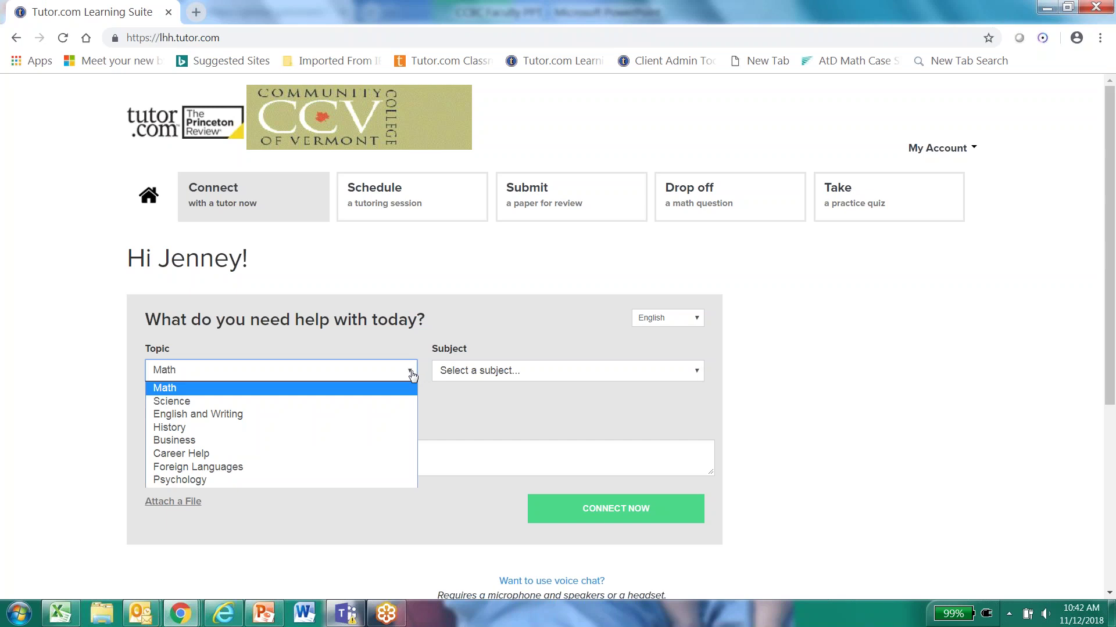
{"action": "left_click", "coordinate": [306, 453]}
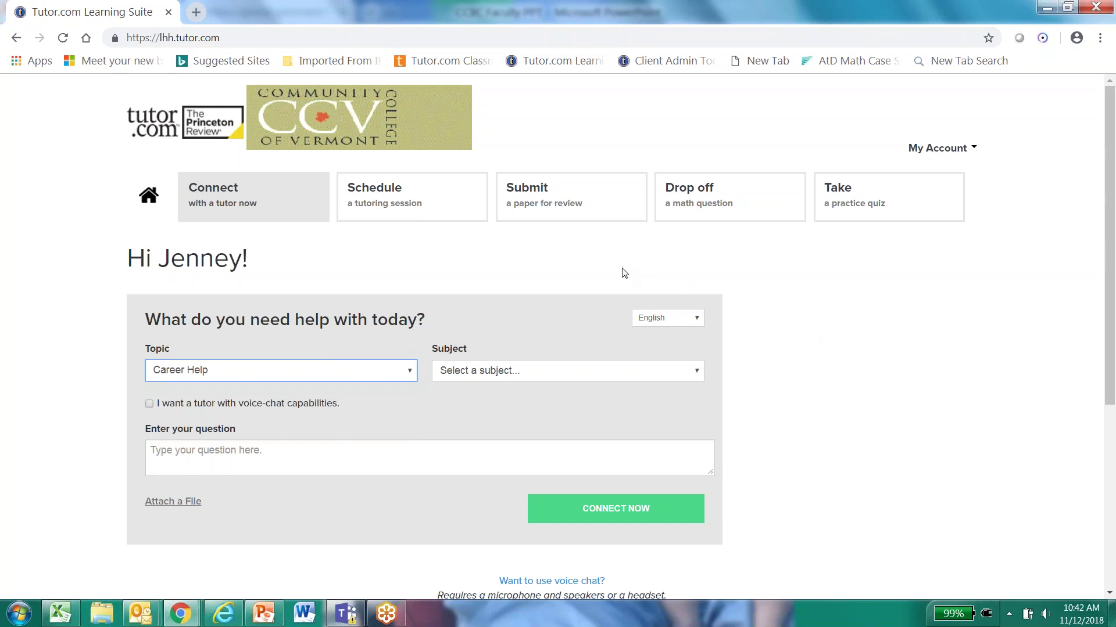
Step: Open the paper review submission form and set the kind of help to Drop Off Essay Review (50-minute maximum review)
{"action": "left_click", "coordinate": [528, 192]}
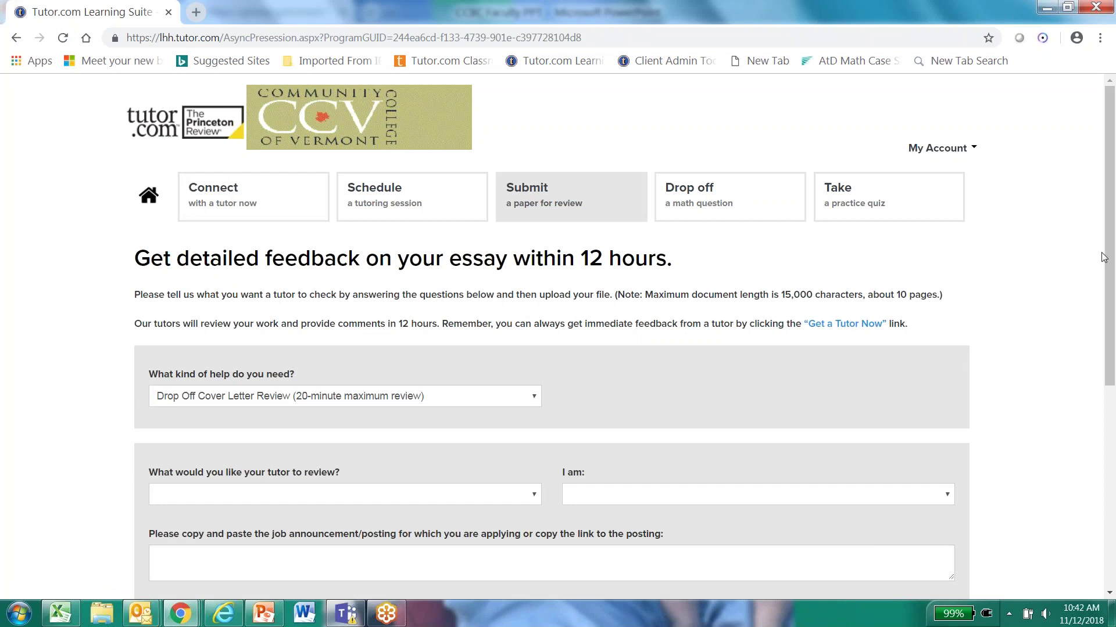
{"action": "left_click_drag", "start_coordinate": [1105, 259], "coordinate": [1112, 301]}
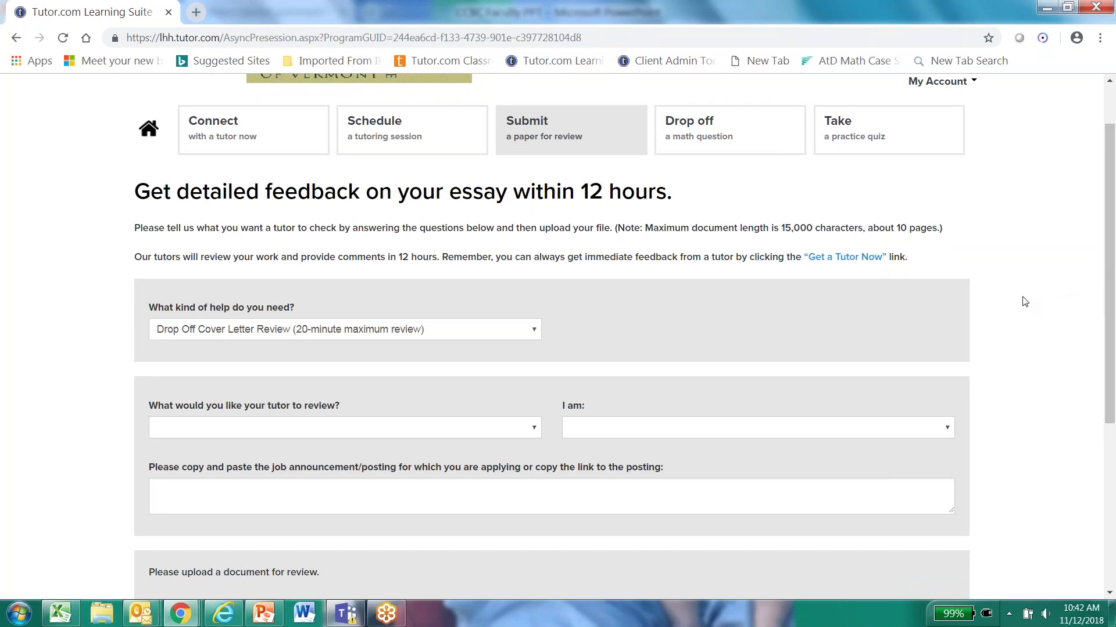
{"action": "left_click", "coordinate": [526, 329]}
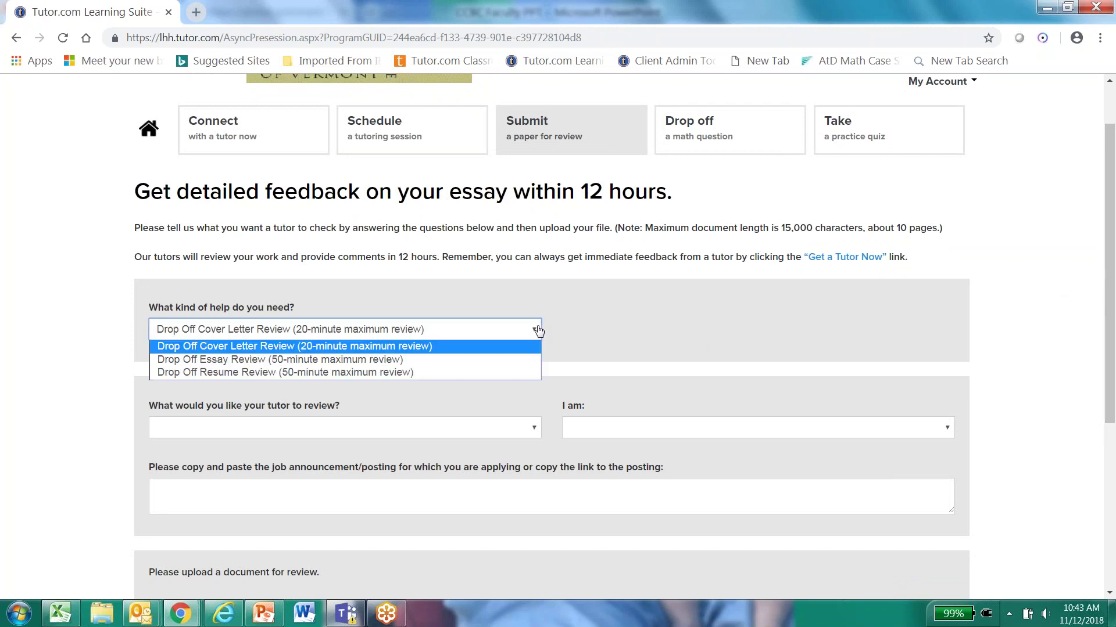
{"action": "left_click", "coordinate": [435, 359]}
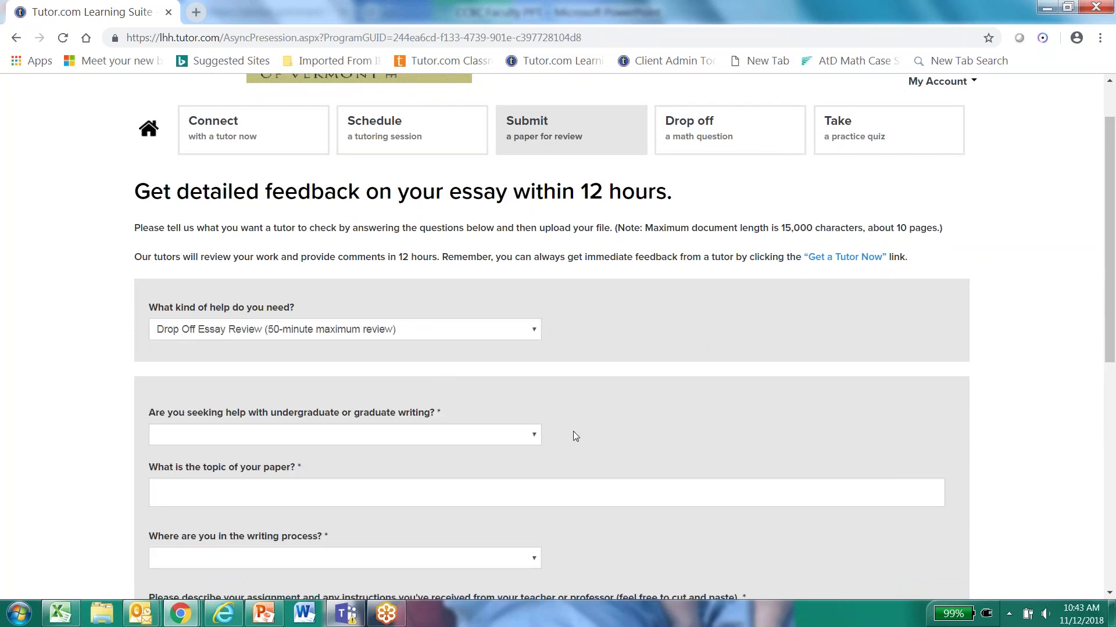
Step: Check the undergraduate and graduate writing options without choosing one, and activate the paper topic field
{"action": "left_click", "coordinate": [531, 436]}
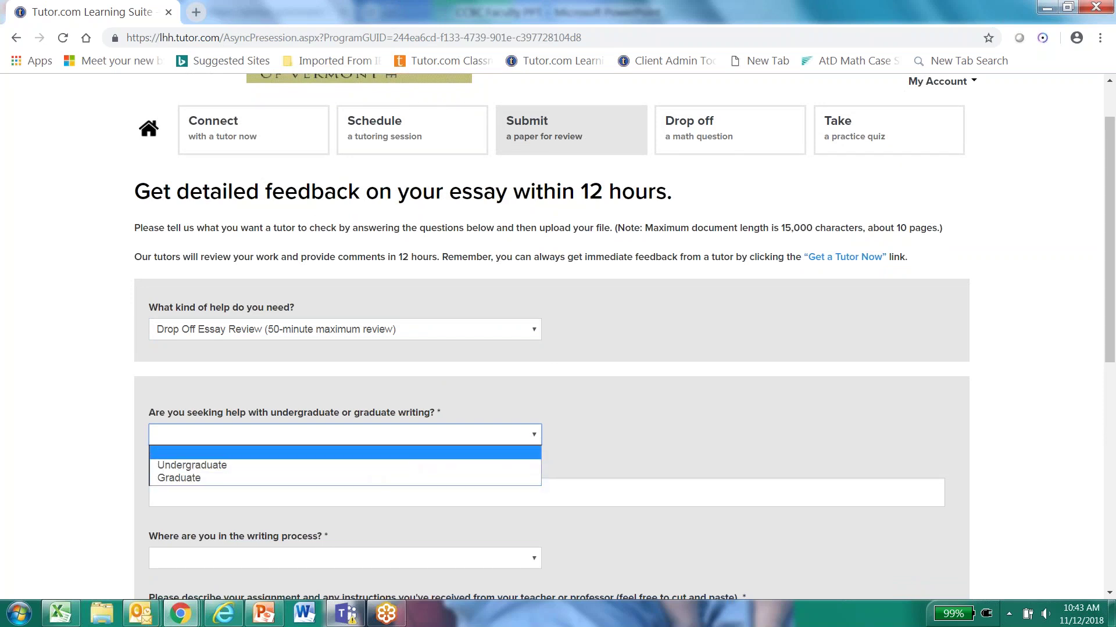
{"action": "left_click", "coordinate": [580, 409]}
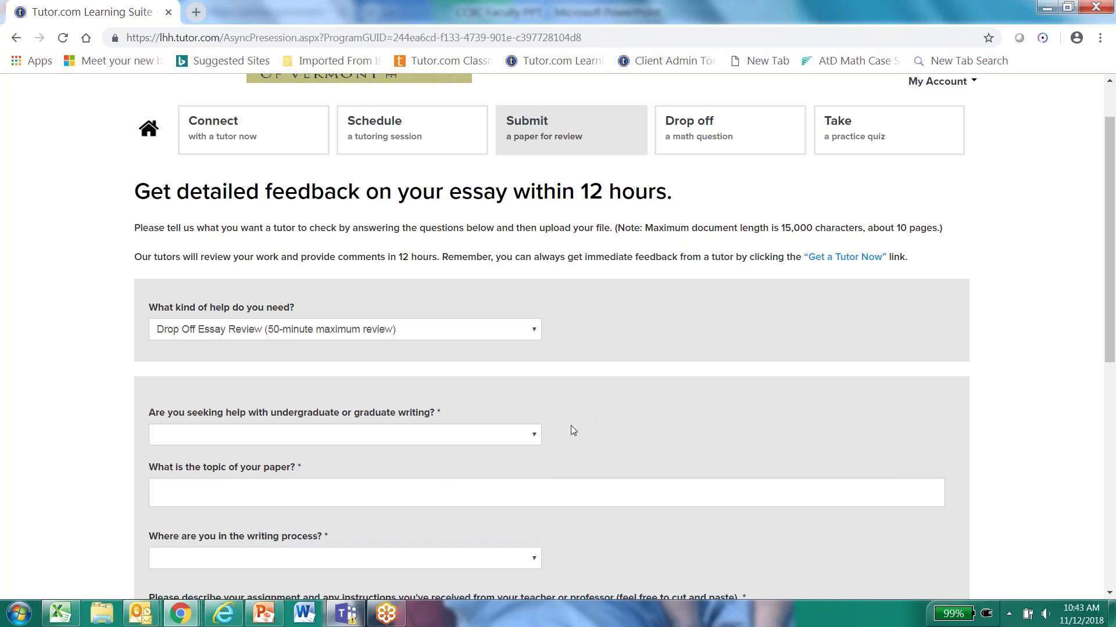
{"action": "left_click", "coordinate": [411, 492]}
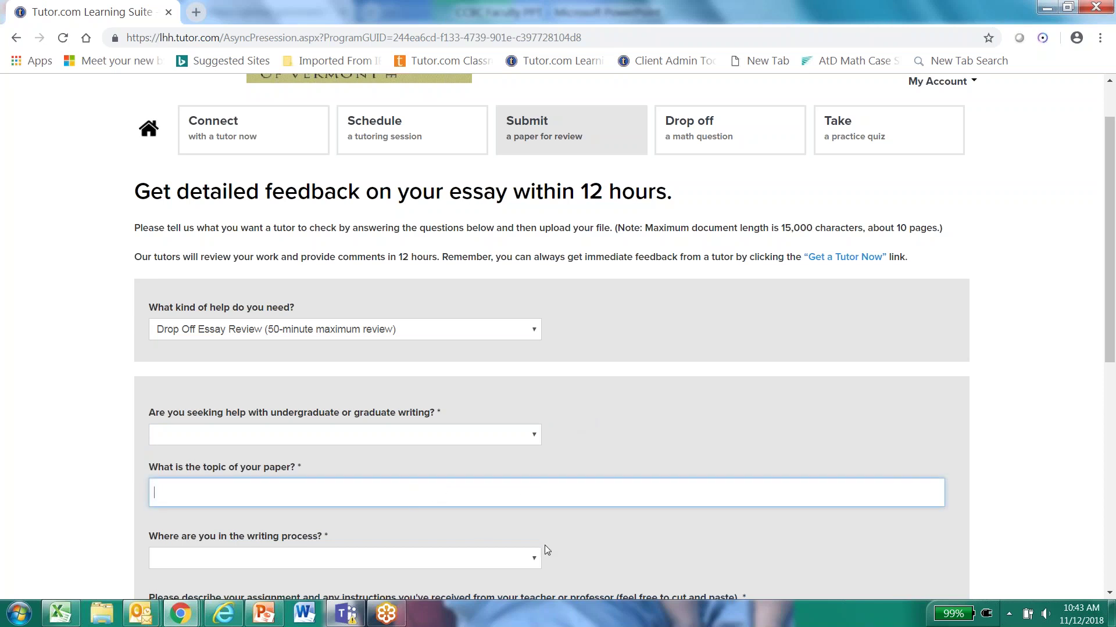
Step: Set the writing process stage to "I think I'm on track but ready for feedback"
{"action": "left_click", "coordinate": [533, 567]}
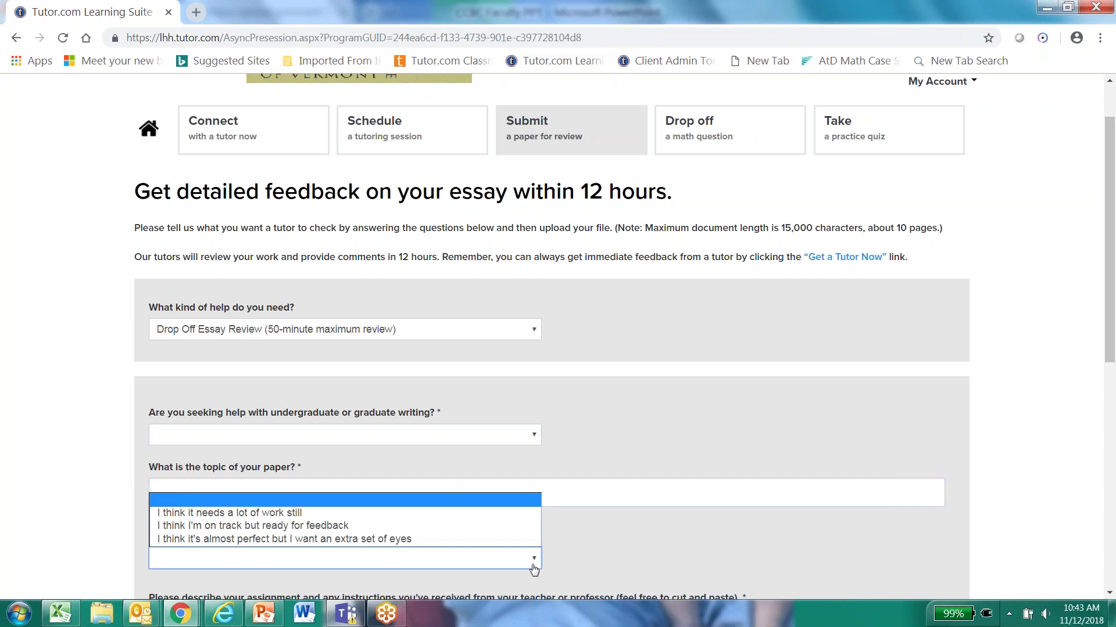
{"action": "left_click", "coordinate": [500, 537]}
{"action": "scroll", "coordinate": [1074, 348], "scroll_direction": "down", "scroll_amount": 4}
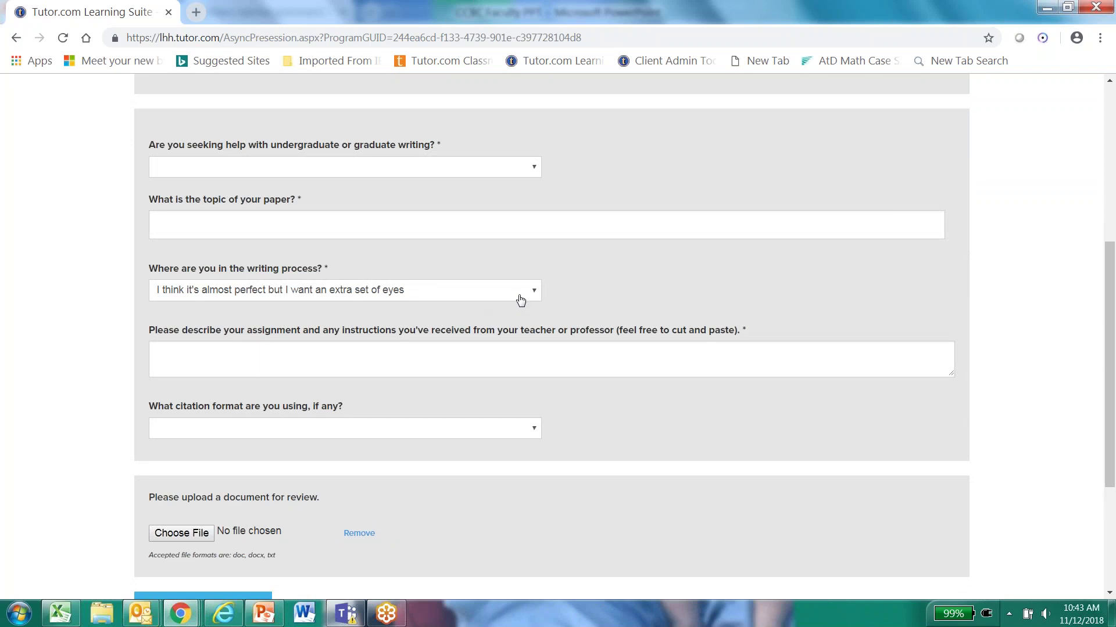
{"action": "left_click", "coordinate": [530, 292]}
{"action": "left_click", "coordinate": [361, 326]}
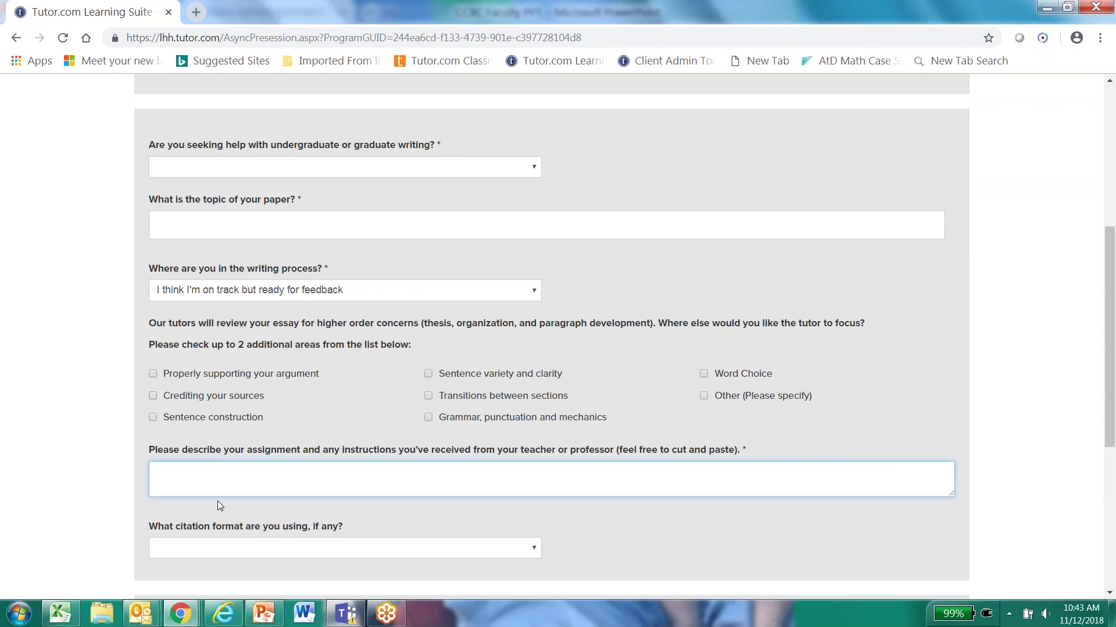
Step: Set the essay's citation format to APA and bring up the document upload section
{"action": "left_click", "coordinate": [533, 549]}
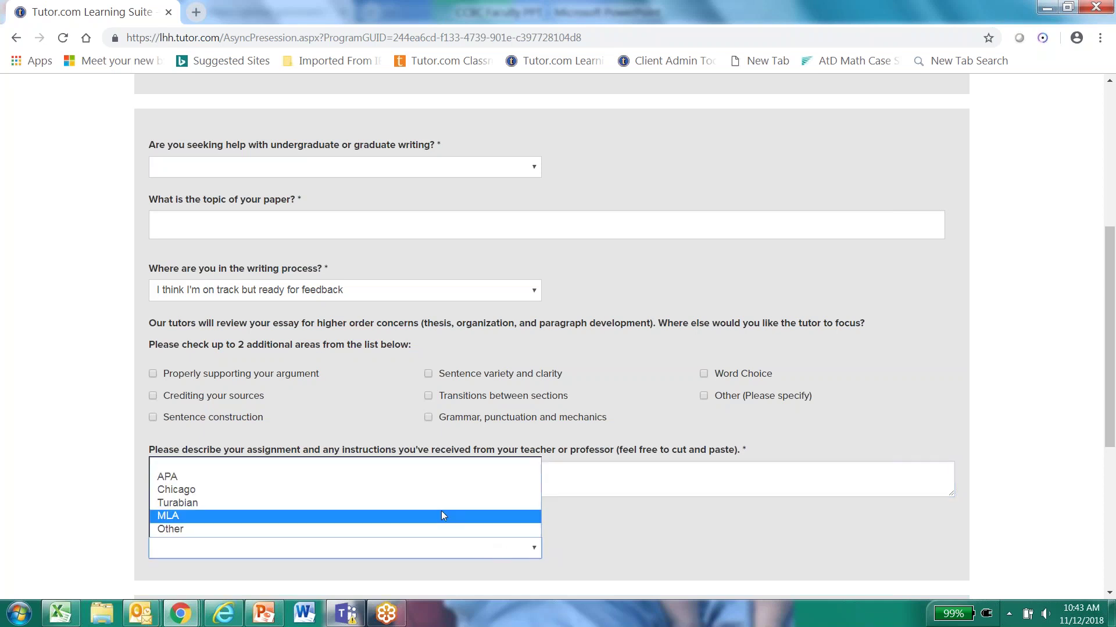
{"action": "left_click", "coordinate": [420, 474]}
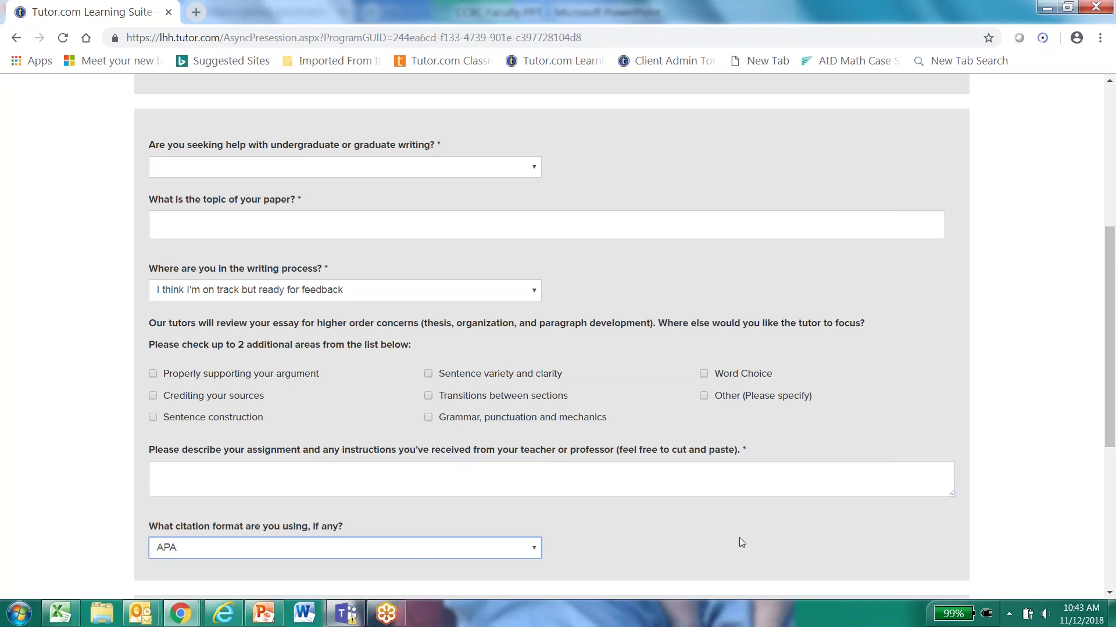
{"action": "scroll", "coordinate": [999, 475], "scroll_direction": "down", "scroll_amount": 4}
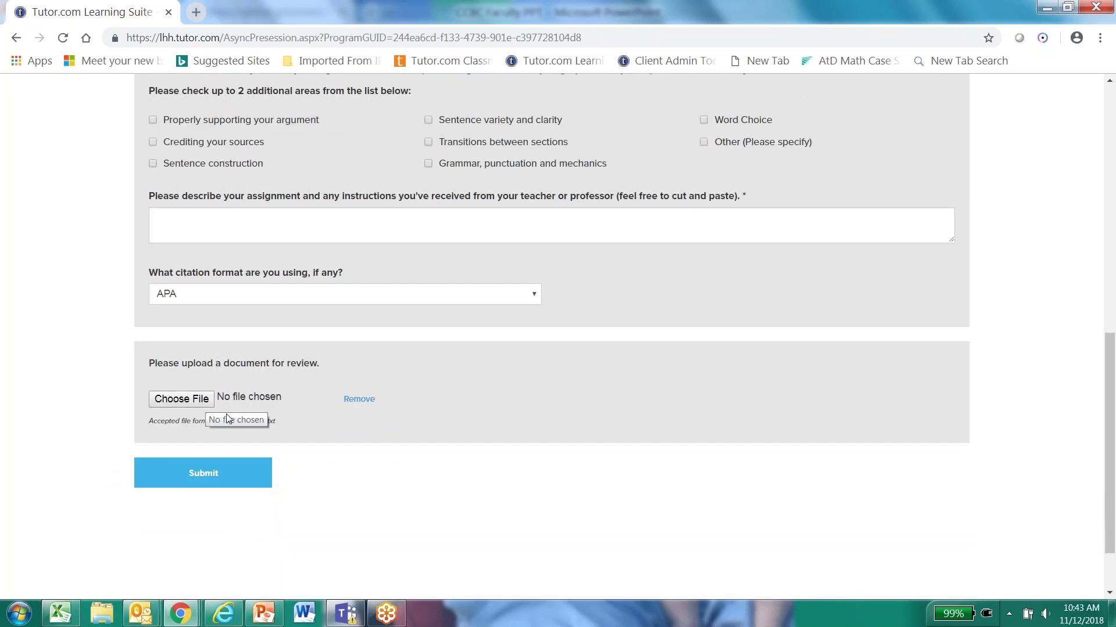
Step: Go back to the start of the essay review form and check the My Account options without choosing one
{"action": "left_click_drag", "start_coordinate": [1109, 423], "coordinate": [1110, 175]}
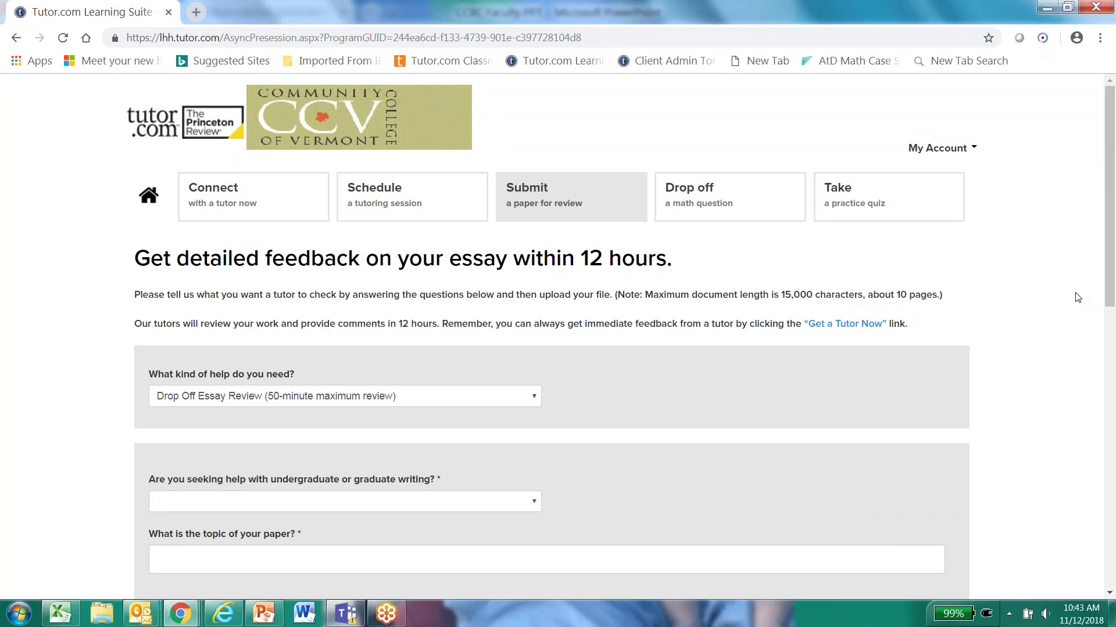
{"action": "left_click", "coordinate": [937, 150]}
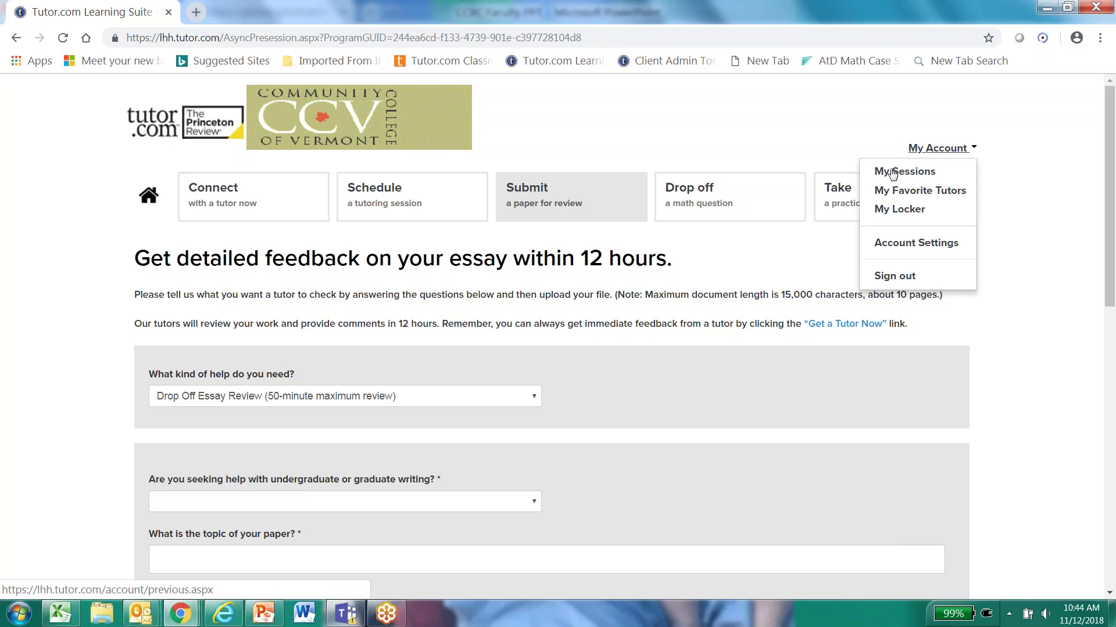
{"action": "left_click", "coordinate": [989, 142]}
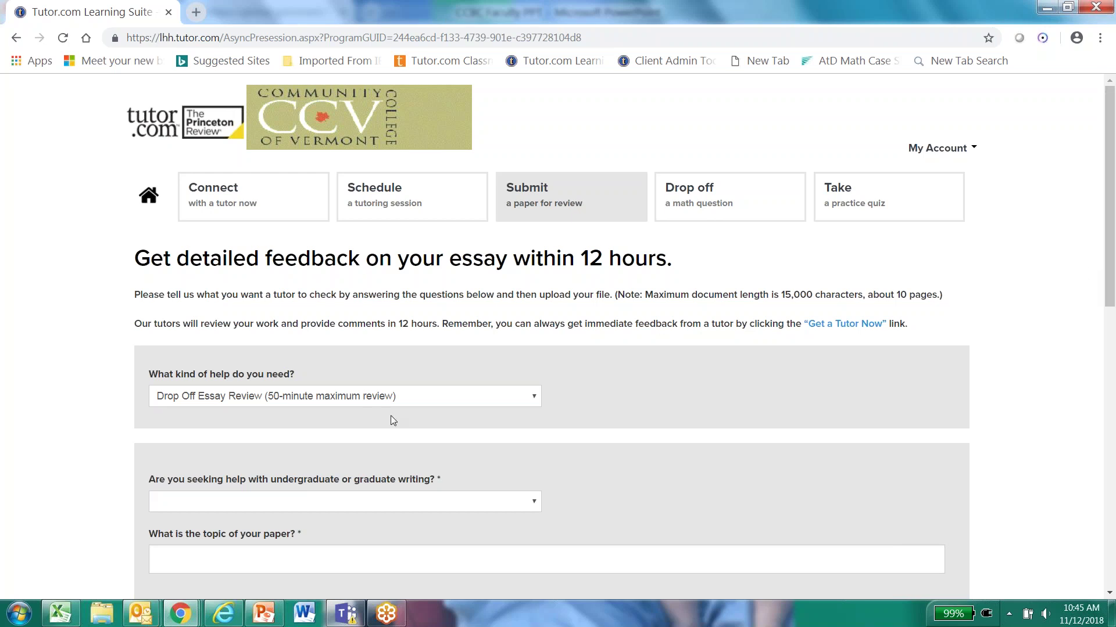
Step: Check the kinds of drop-off review offered without changing the Essay Review selection
{"action": "left_click", "coordinate": [535, 401]}
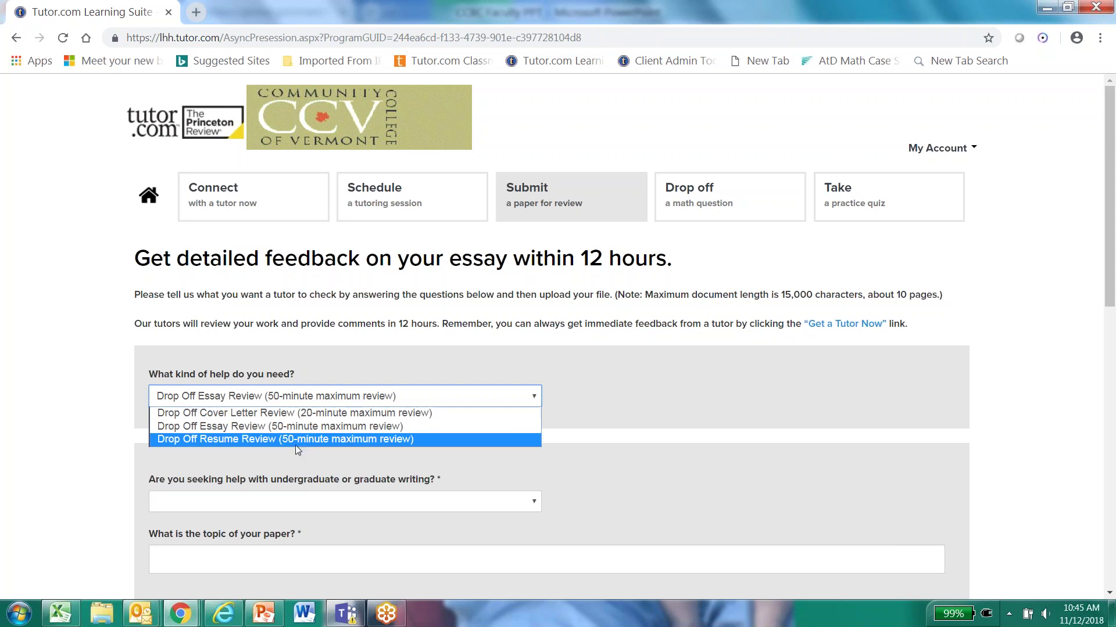
{"action": "left_click", "coordinate": [628, 421]}
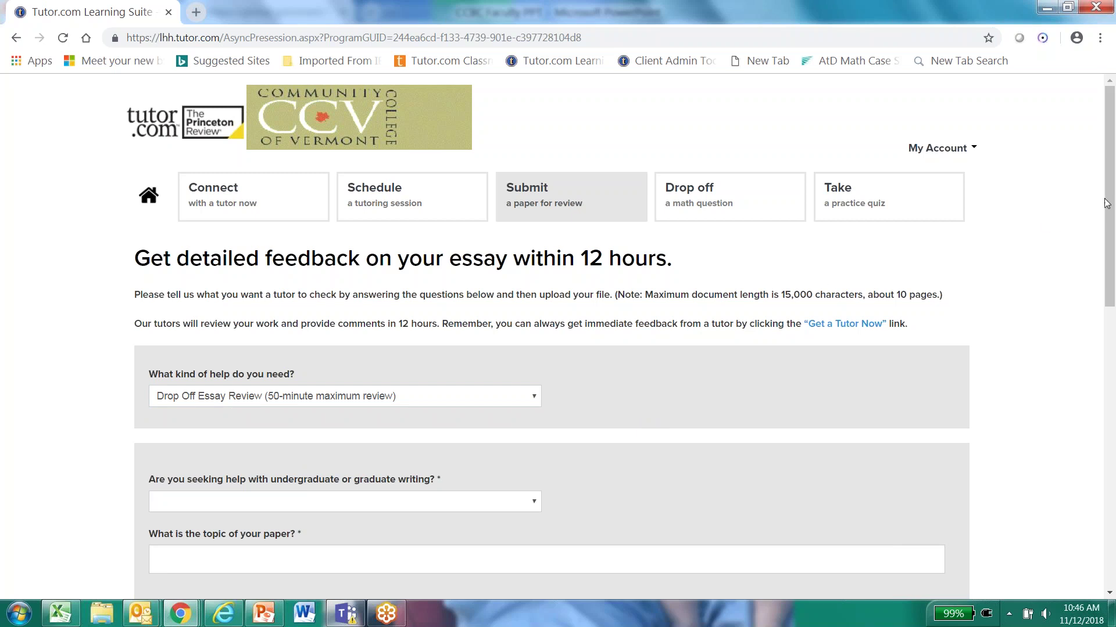
{"action": "scroll", "coordinate": [1111, 207], "scroll_direction": "down", "scroll_amount": 1}
{"action": "mouse_move", "coordinate": [1111, 207]}
{"action": "left_mouse_down"}
{"action": "mouse_move", "coordinate": [1111, 342]}
{"action": "mouse_move", "coordinate": [1111, 221]}
{"action": "left_mouse_up"}
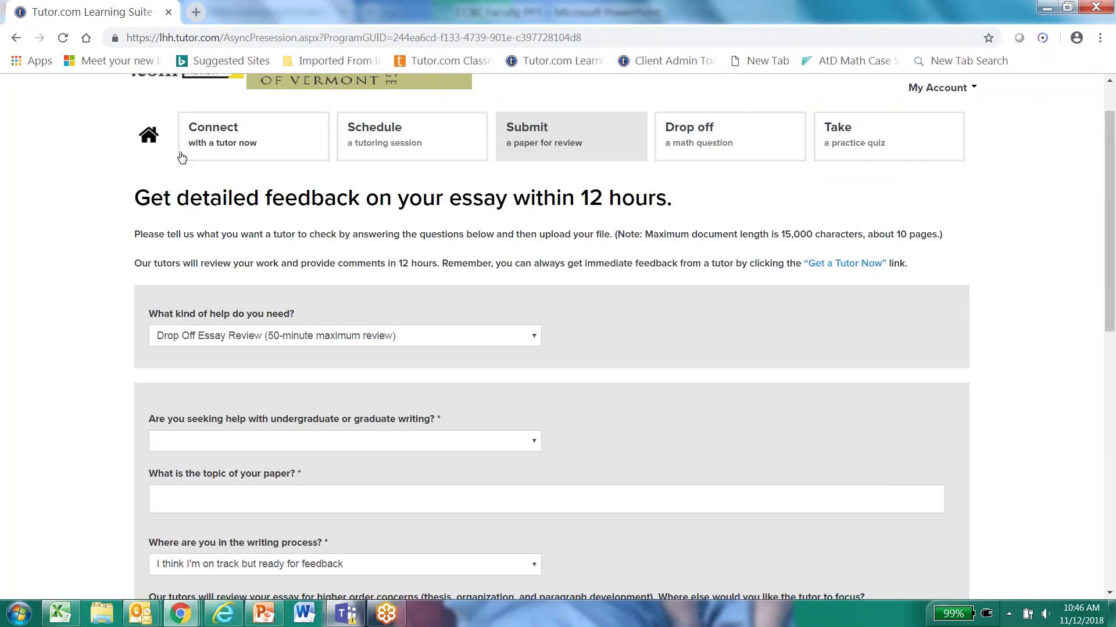
Step: Open the page for connecting with a tutor and look over its help request form and SkillsCenter Resource Library section
{"action": "left_click", "coordinate": [206, 134]}
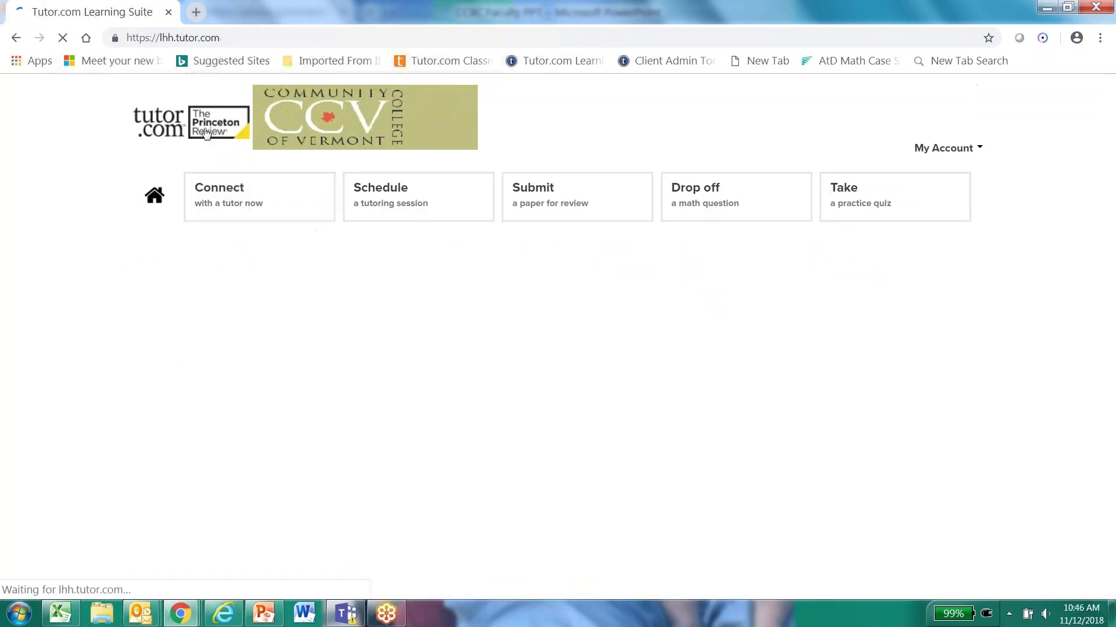
{"action": "left_click_drag", "start_coordinate": [1114, 254], "coordinate": [1064, 407]}
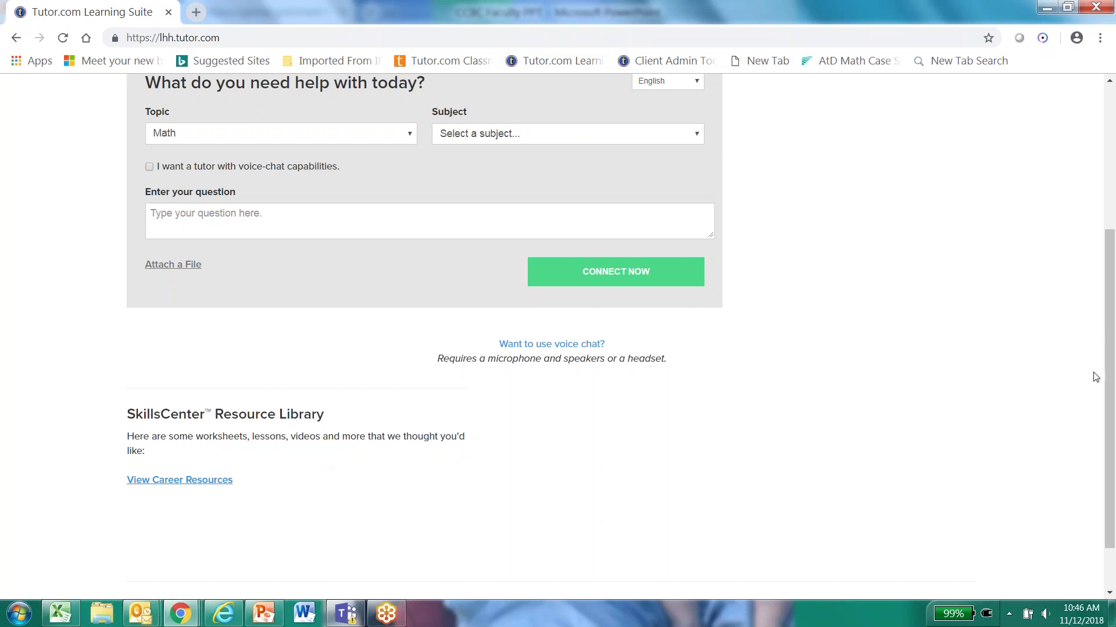
{"action": "left_click_drag", "start_coordinate": [1108, 376], "coordinate": [1098, 276]}
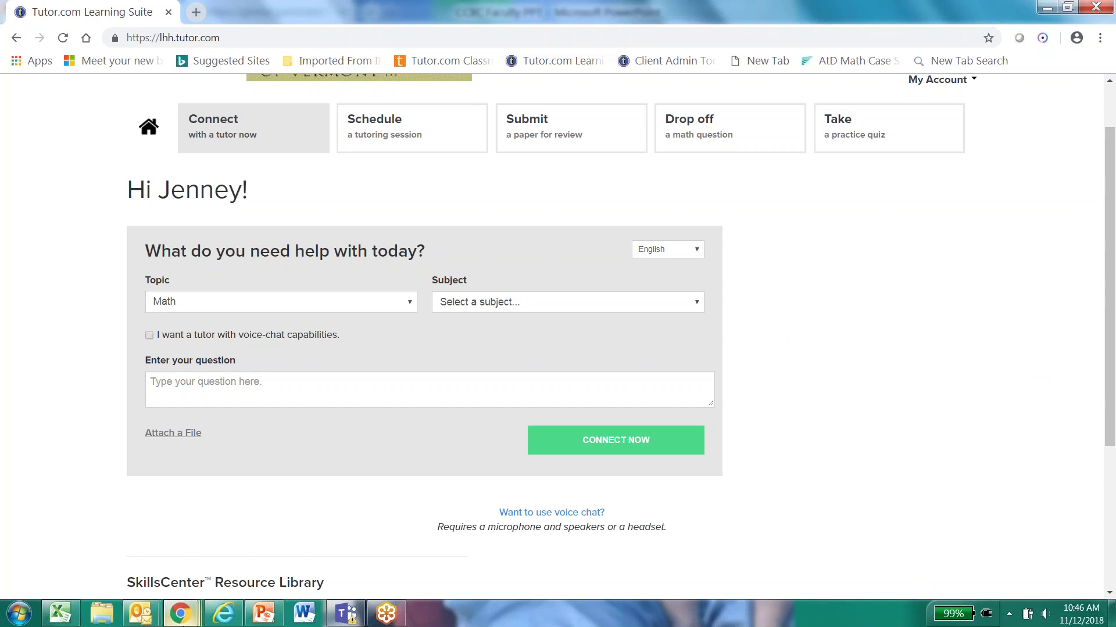
Step: Switch to the CCBC Faculty PPT presentation in PowerPoint and start the slide show from slide 15, Live Writing Help – File-sharing
{"action": "mouse_move", "coordinate": [140, 602]}
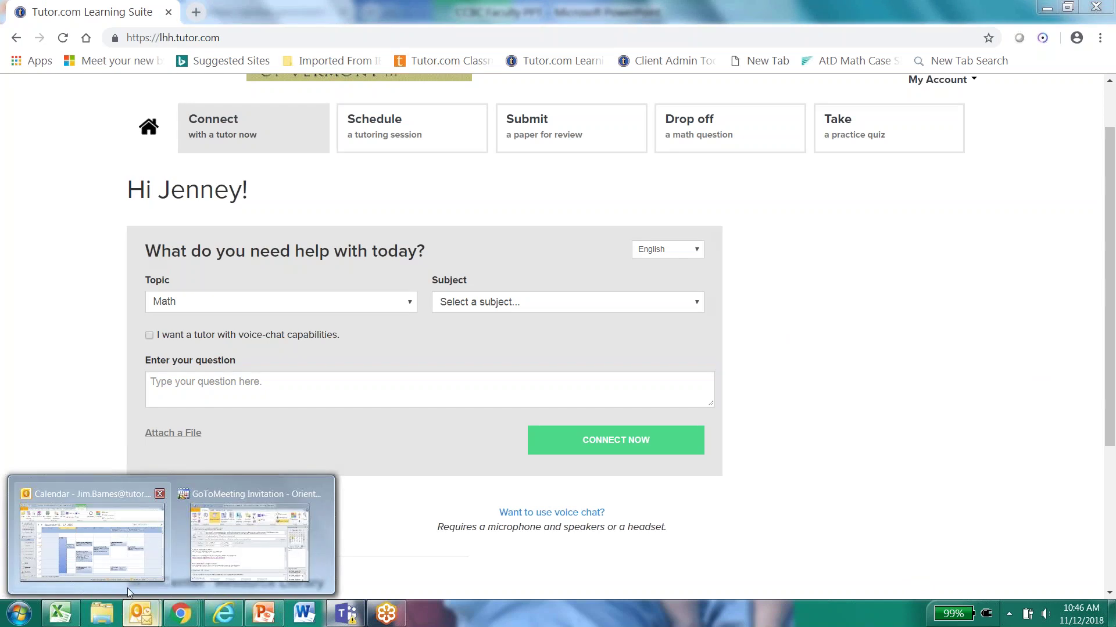
{"action": "left_click", "coordinate": [257, 614]}
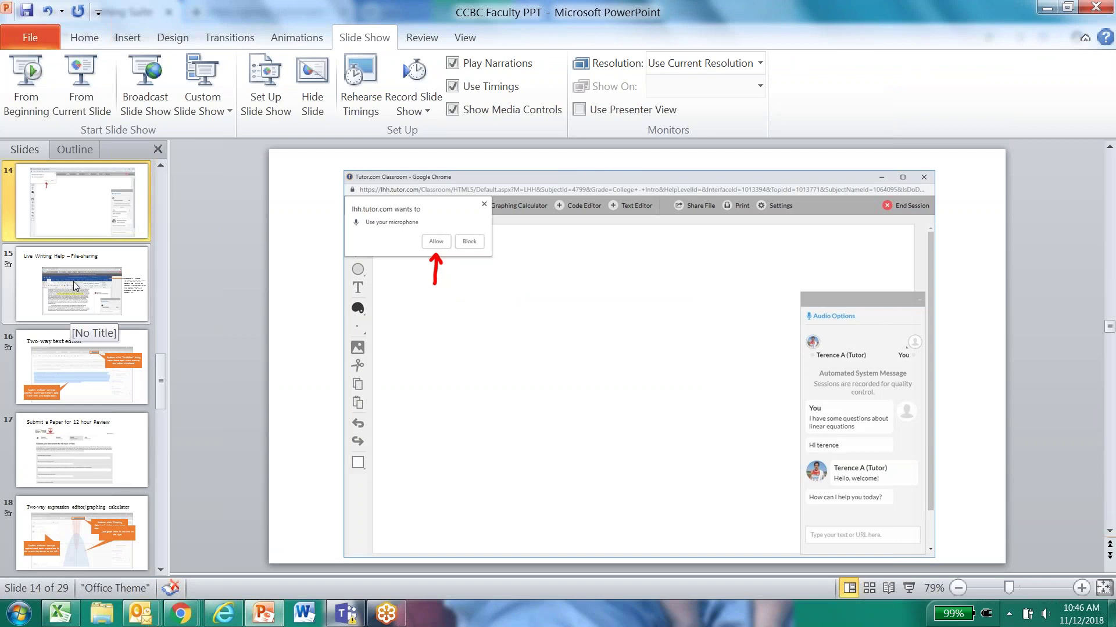
{"action": "left_click", "coordinate": [64, 267]}
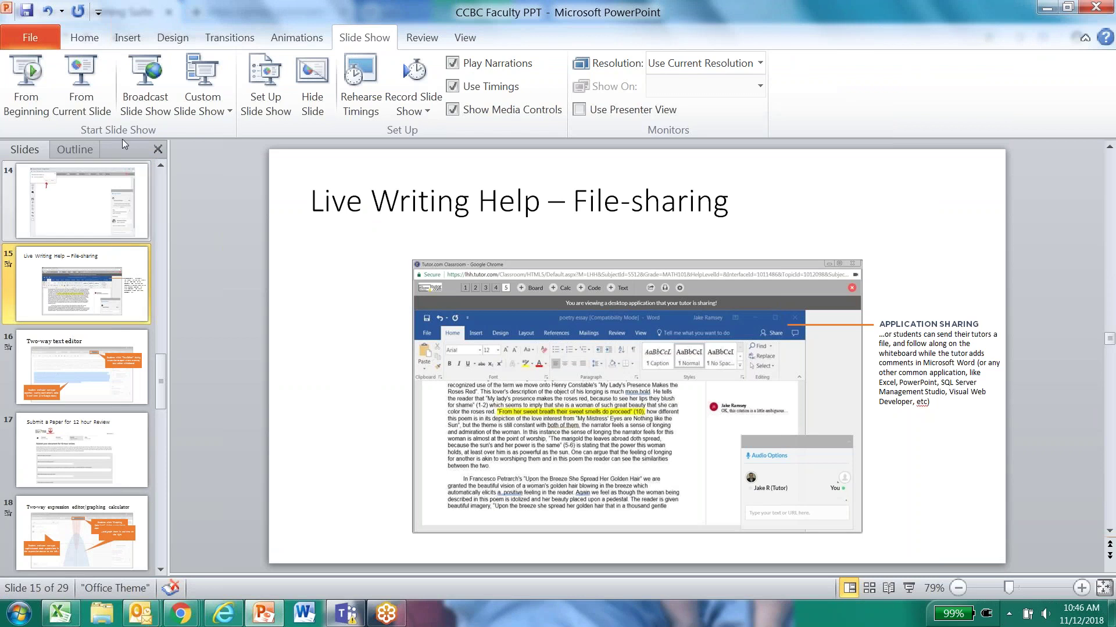
{"action": "left_click", "coordinate": [81, 87]}
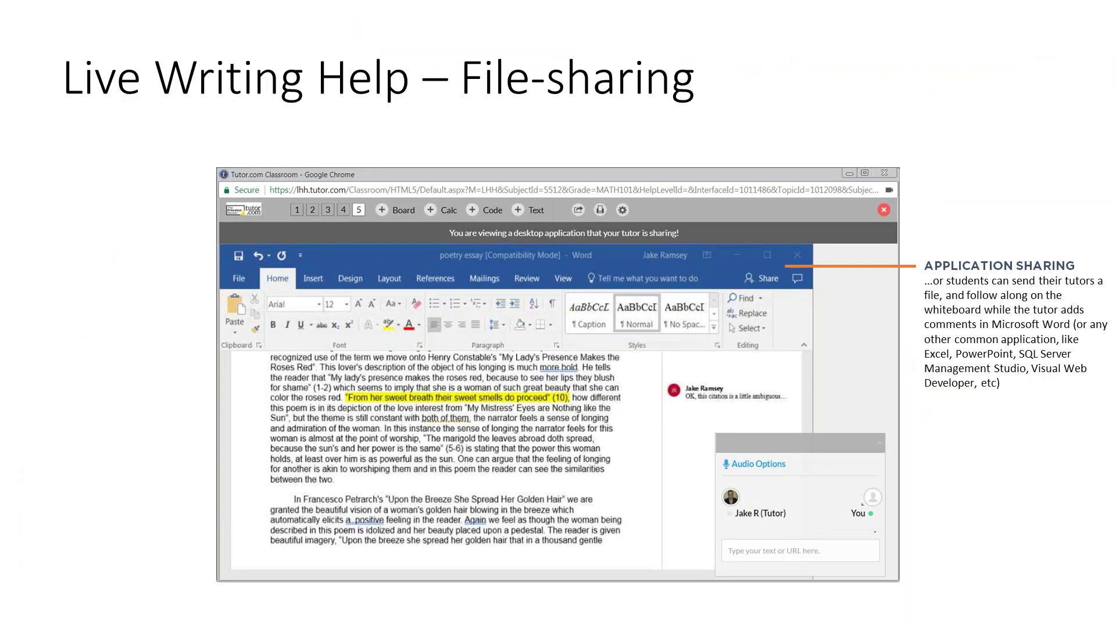